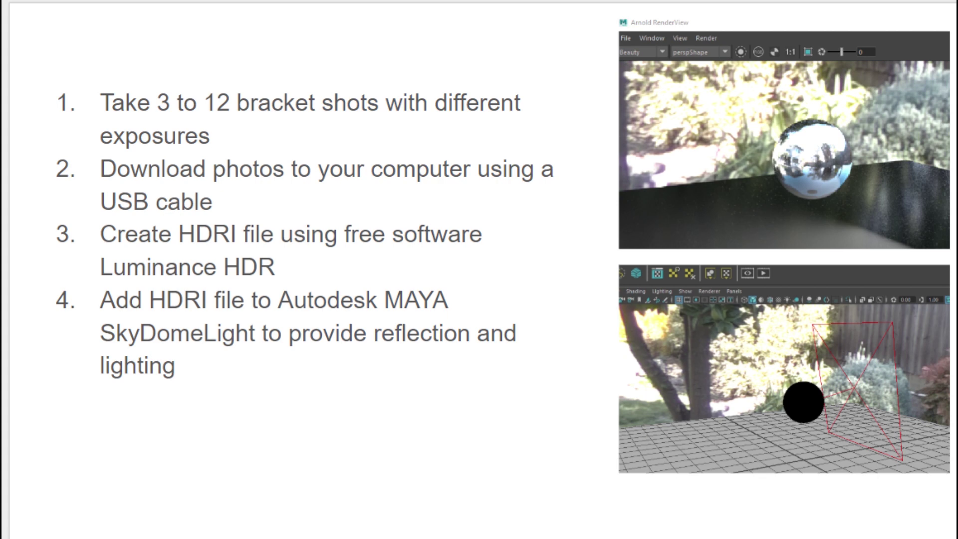
# Step: Advance the slideshow to the RICOH THETA V Bracket Settings slide
pyautogui.press('Right')
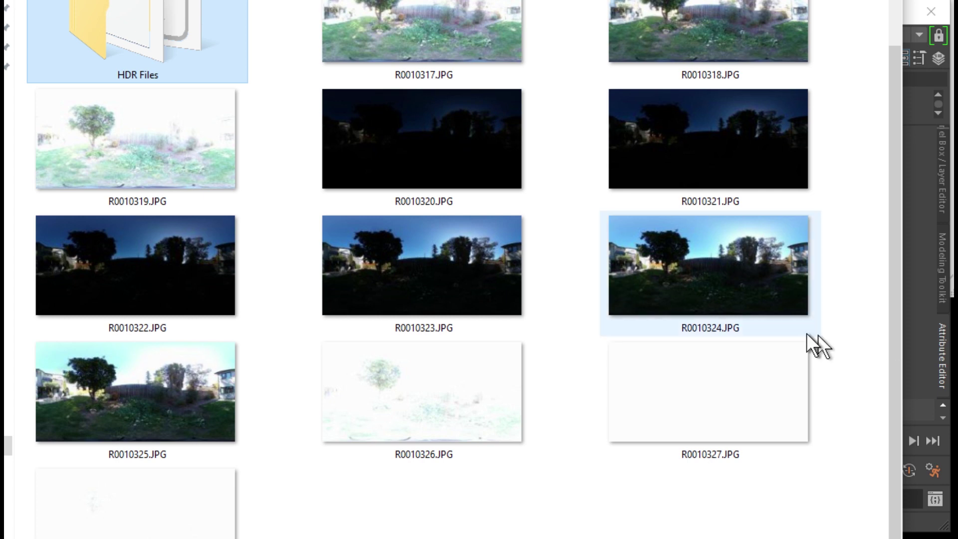
# Step: Start a new HDR image from bracketed shots R0010317 through R0010328 (−6.64 to +7.97 EV)
pyautogui.click(468, 54)
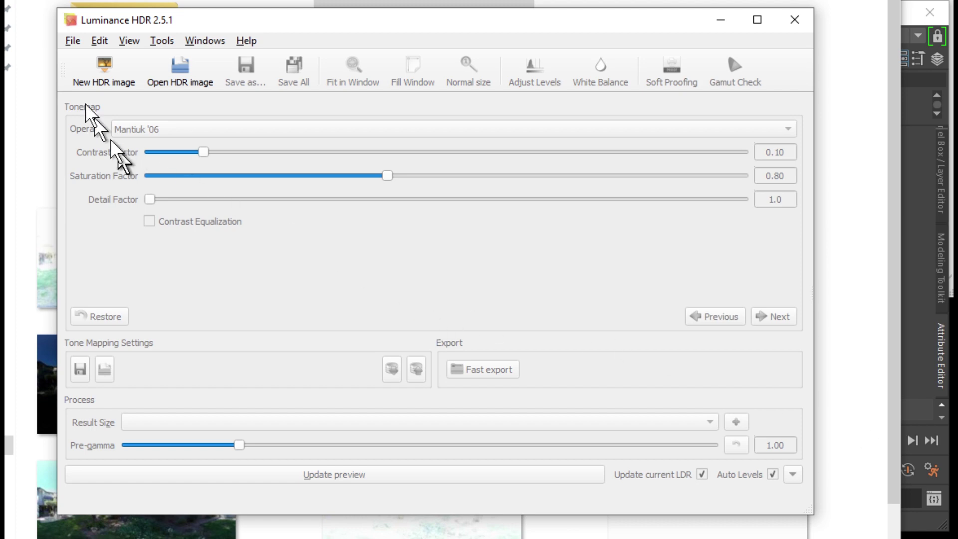
pyautogui.click(80, 41)
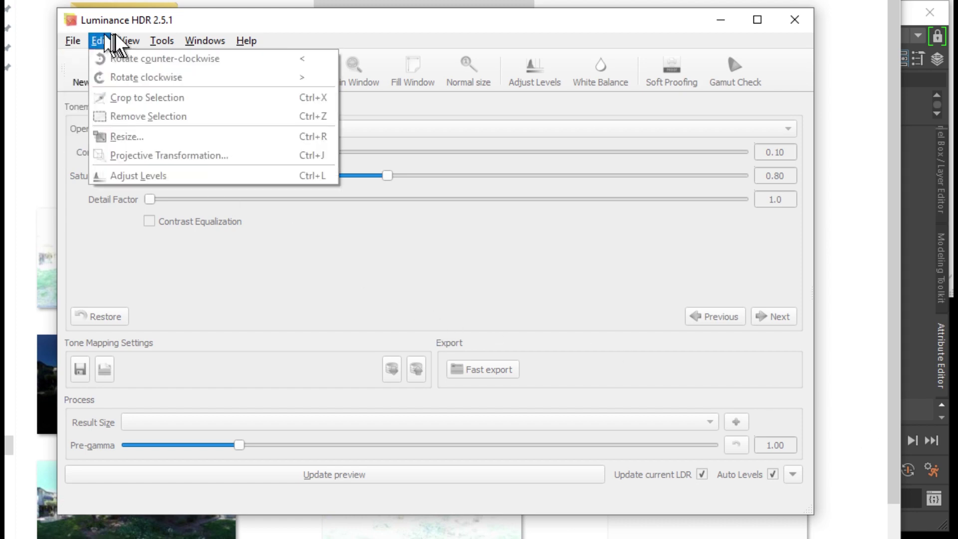
pyautogui.click(90, 59)
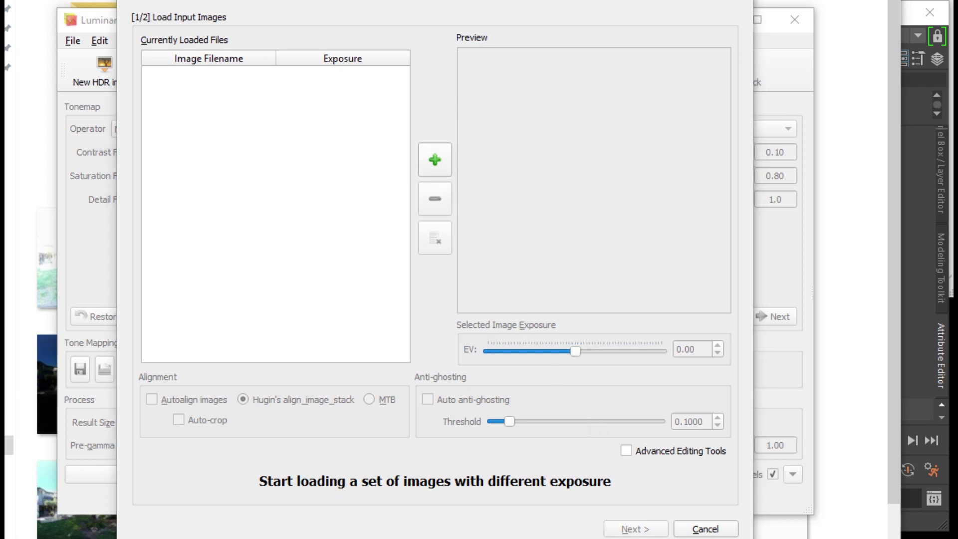
pyautogui.click(442, 165)
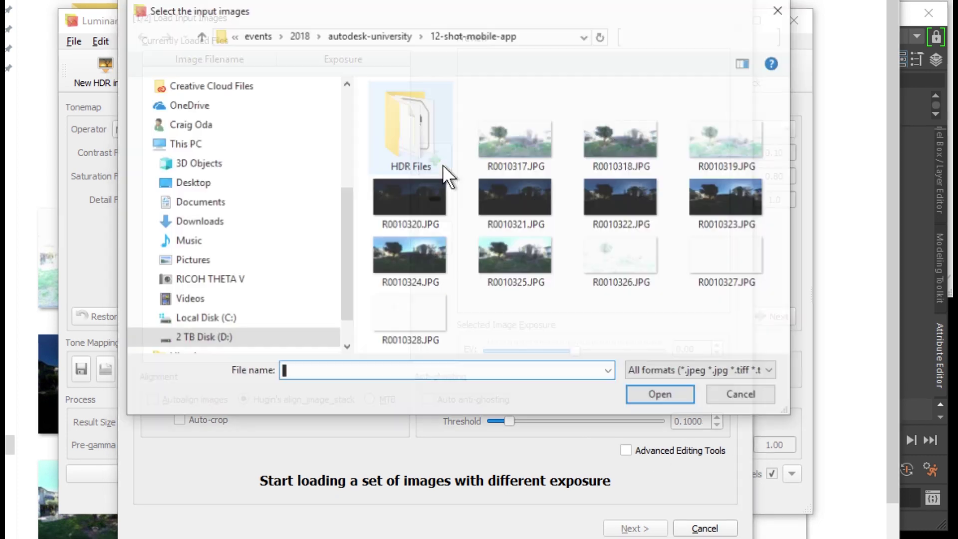
pyautogui.click(517, 149)
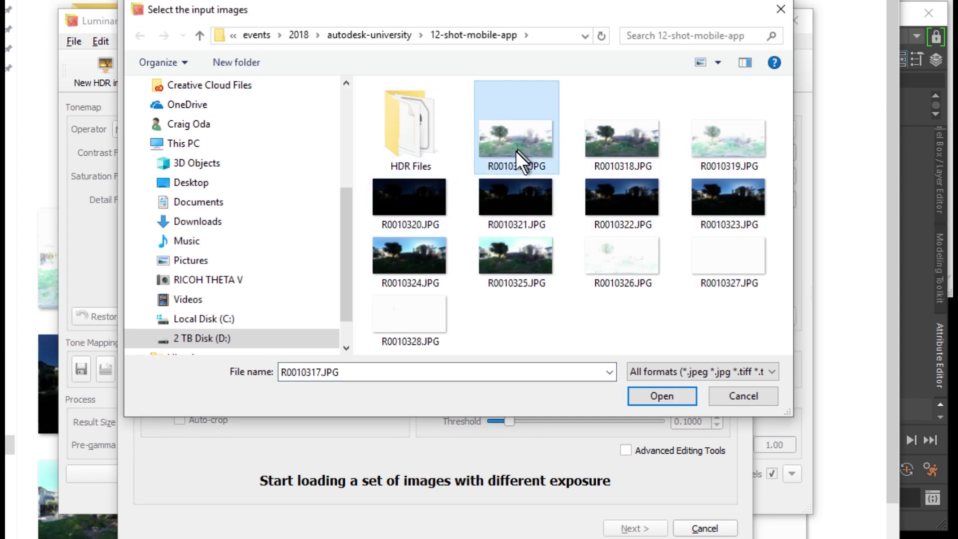
pyautogui.keyDown('shift'); pyautogui.click(409, 313); pyautogui.keyUp('shift')
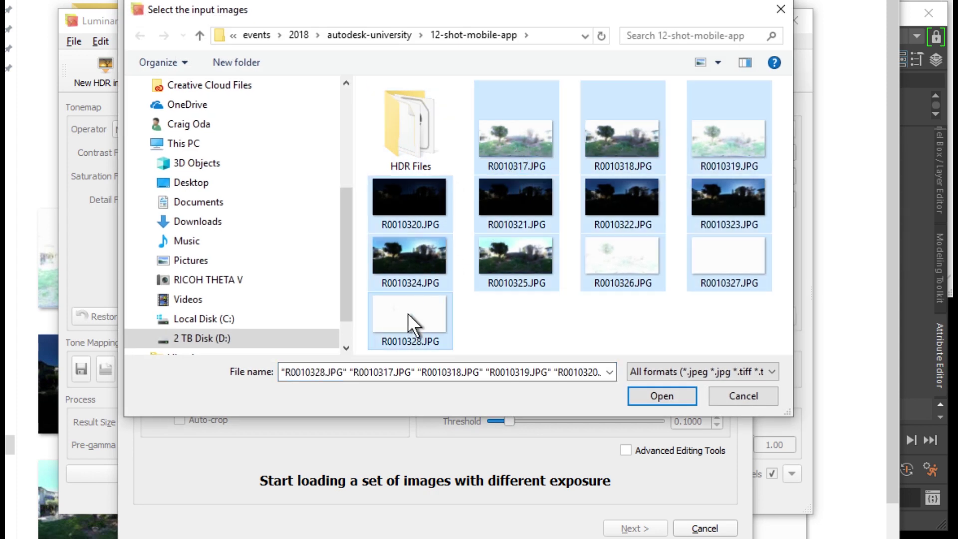
pyautogui.click(662, 396)
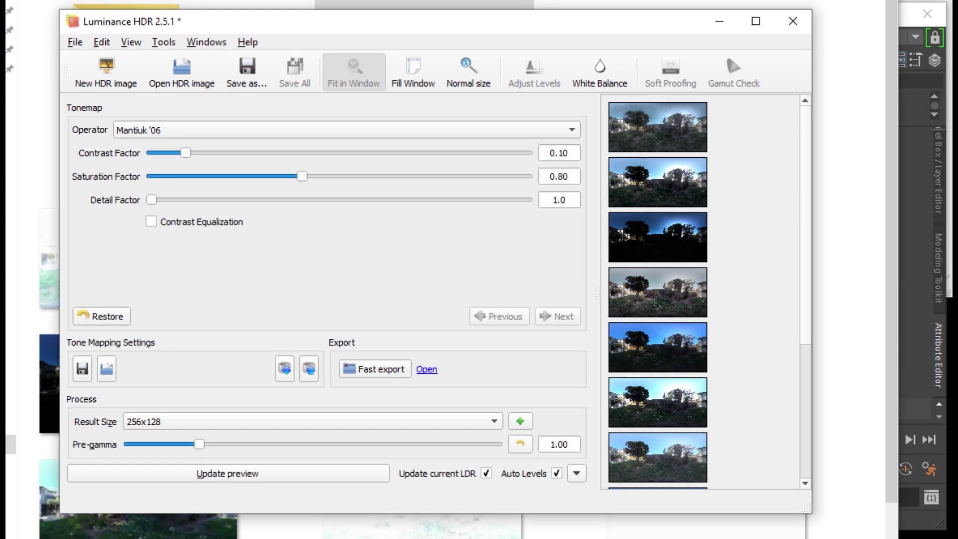
# Step: Save the HDR image as OpenEXR, replacing the name Untitled with theta-outdoor
pyautogui.click(247, 80)
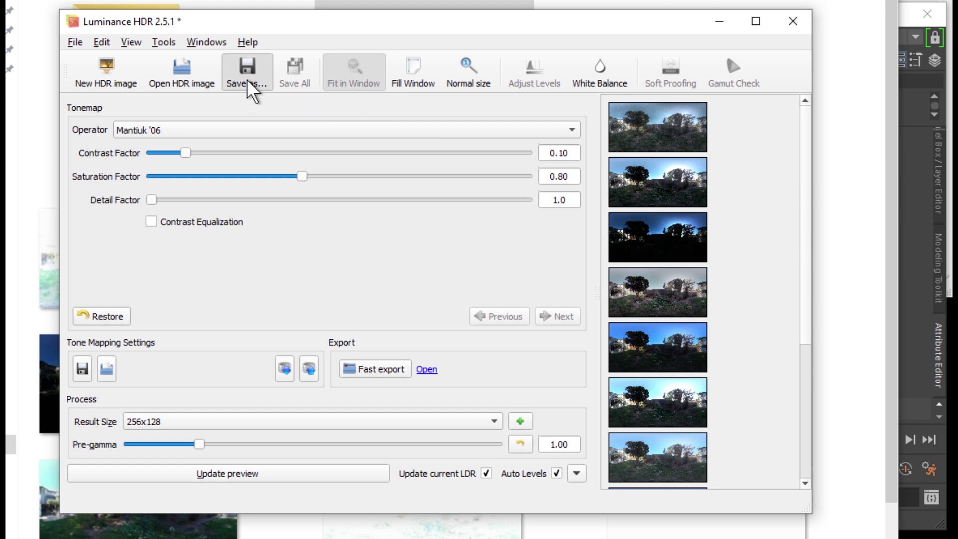
pyautogui.click(260, 396)
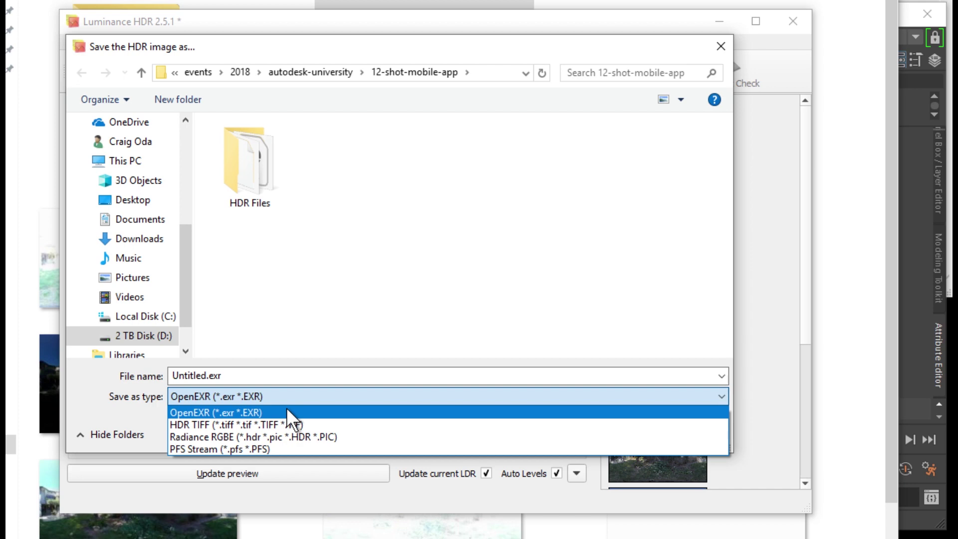
pyautogui.click(286, 412)
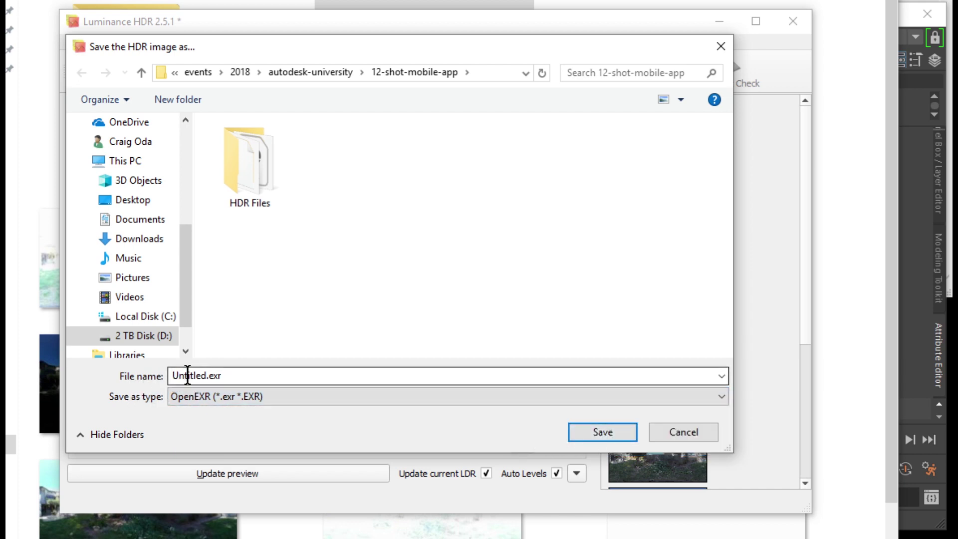
pyautogui.doubleClick(188, 375)
pyautogui.click(189, 376)
pyautogui.moveTo(209, 375); pyautogui.dragTo(148, 375)
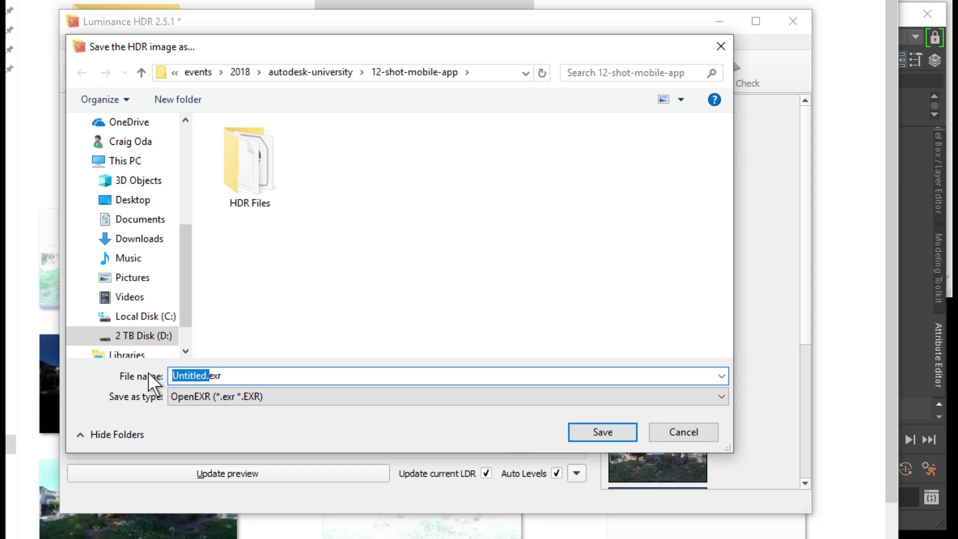
pyautogui.press('BackSpace')
pyautogui.write('theta-outdoor')
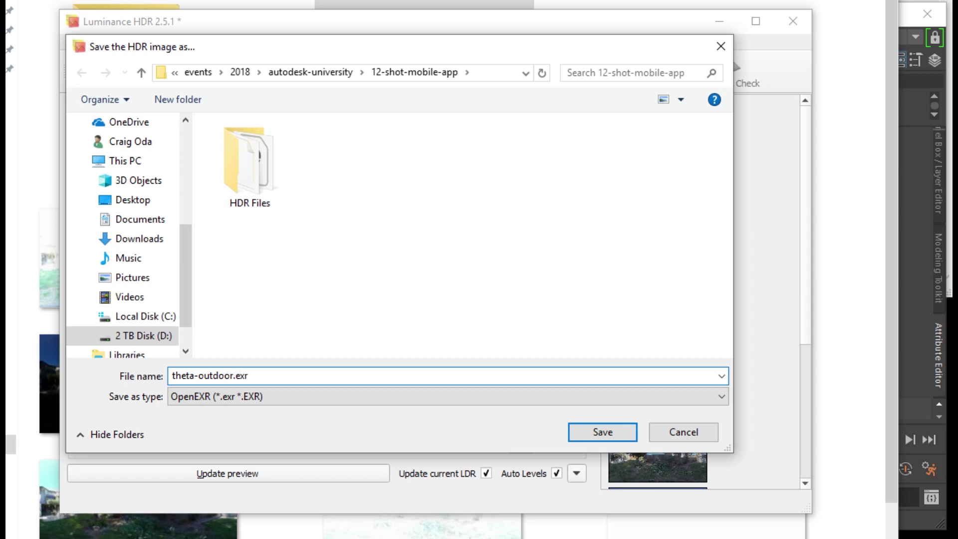
pyautogui.press('Return')
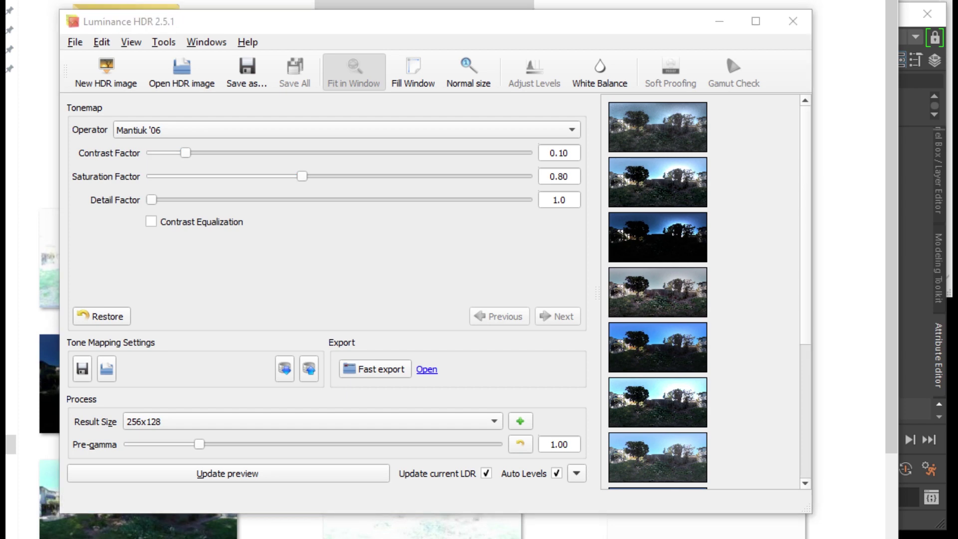
# Step: Close Luminance HDR and check theta-outdoor.exr's General and Details properties, confirming 132 MB
pyautogui.hotkey('alt', 'F4')
pyautogui.scroll(-3, 549, 155)
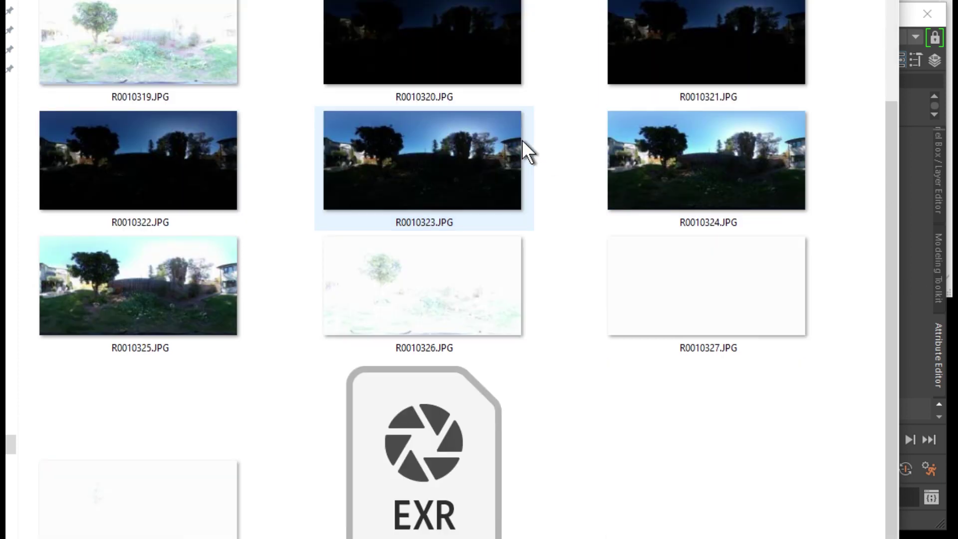
pyautogui.click(481, 394)
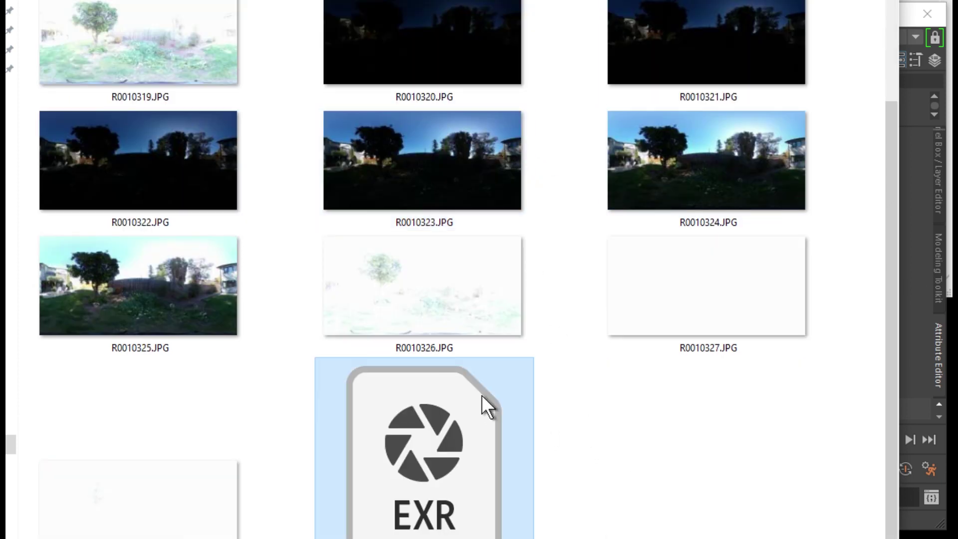
pyautogui.rightClick(482, 395)
pyautogui.click(435, 379)
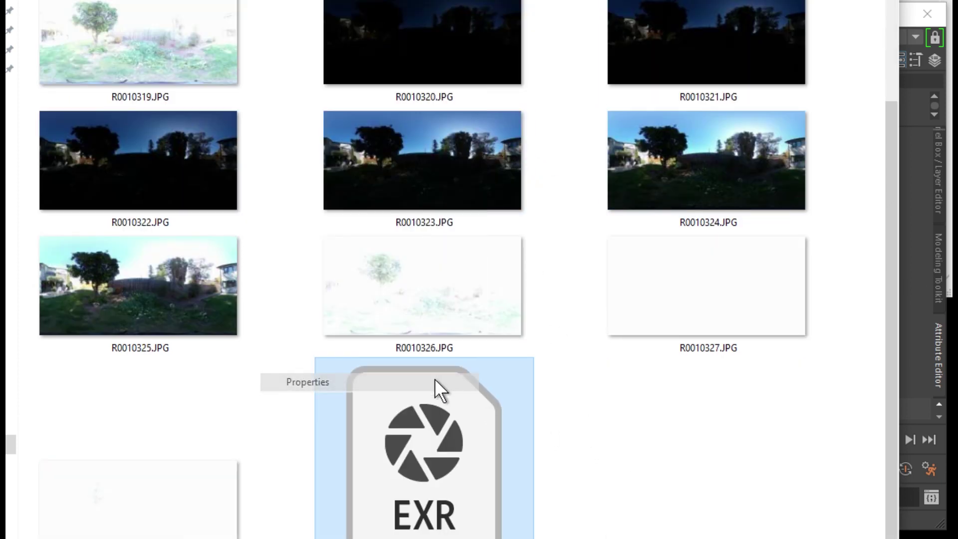
pyautogui.moveTo(630, 278); pyautogui.dragTo(456, 64)
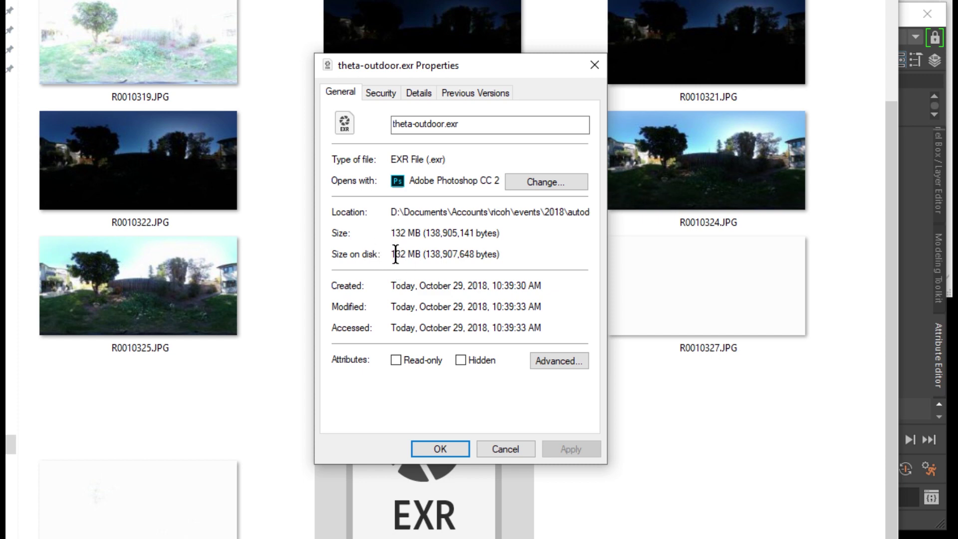
pyautogui.click(418, 93)
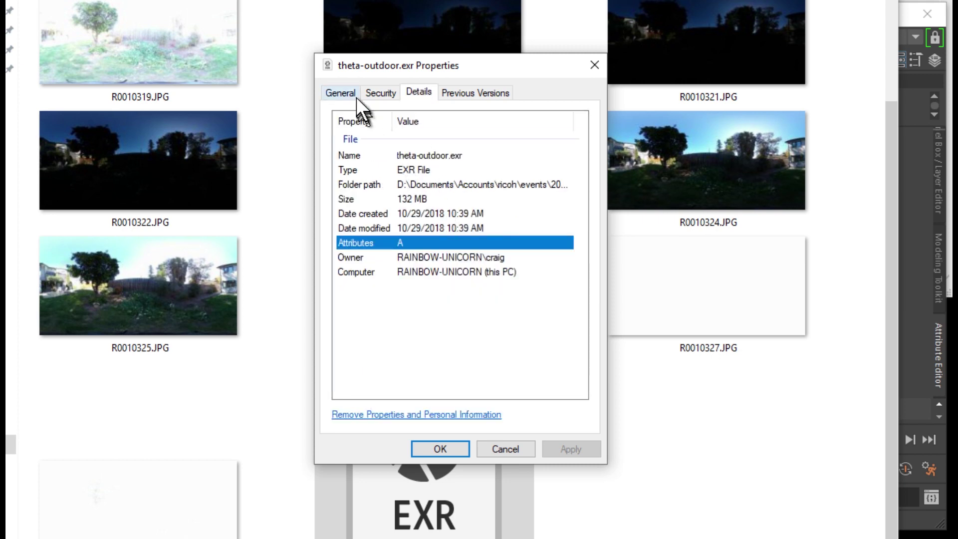
pyautogui.click(341, 93)
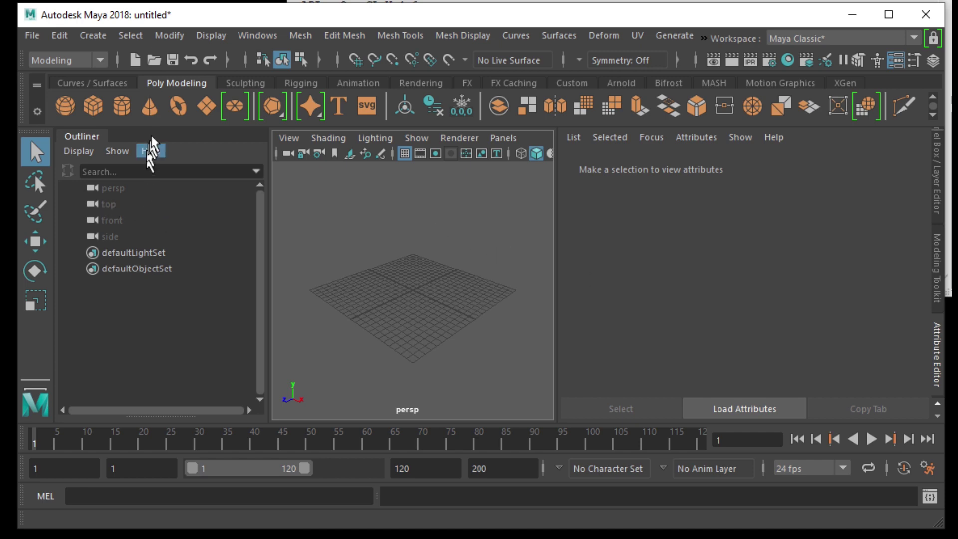
# Step: Create polygon plane pPlane1 at the origin and scale it up to about 7.7
pyautogui.click(207, 113)
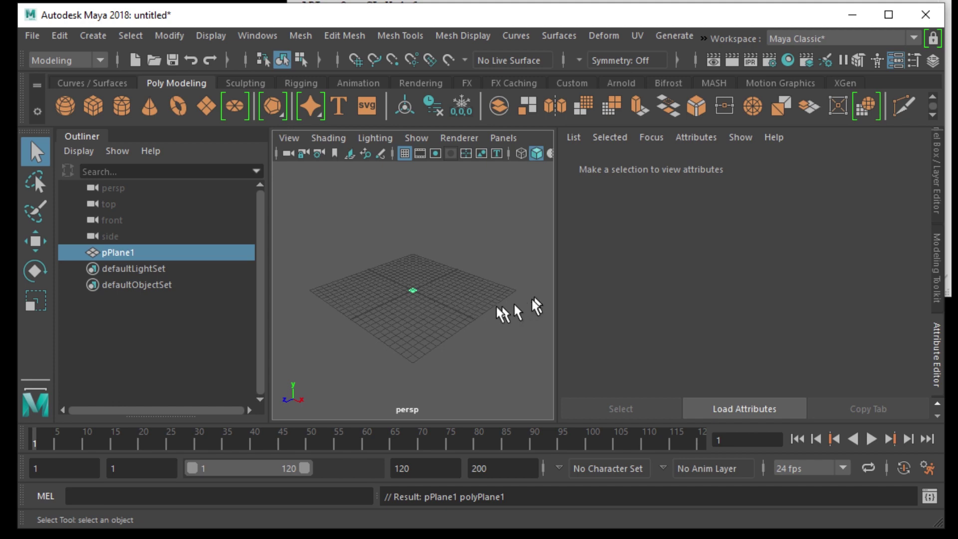
pyautogui.click(417, 300)
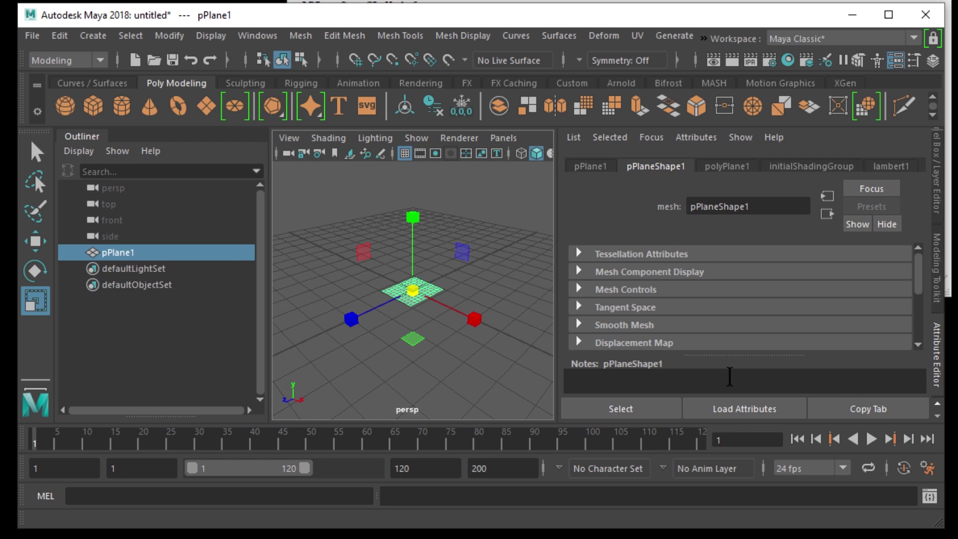
pyautogui.moveTo(418, 300); pyautogui.dragTo(567, 0)
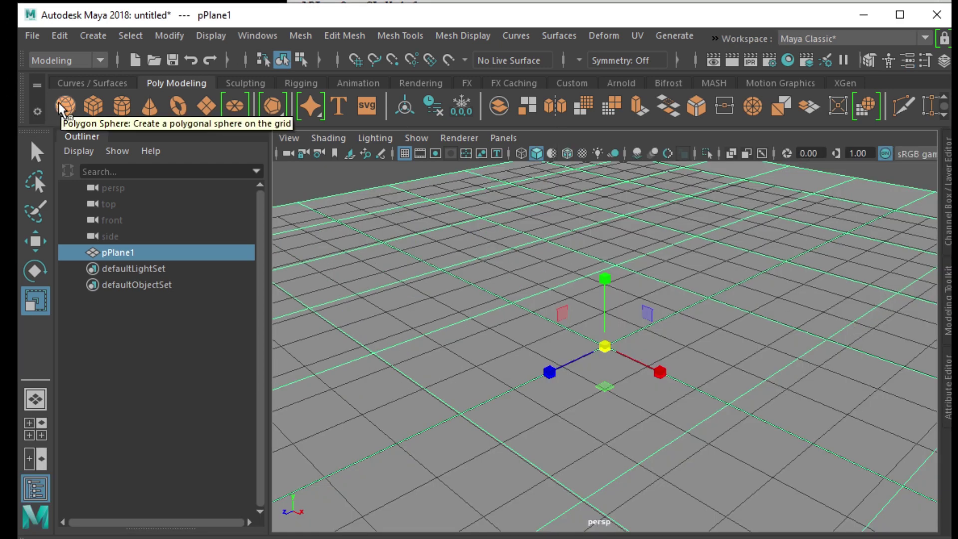
# Step: Create a polygon sphere and move it up above the ground plane
pyautogui.click(549, 331)
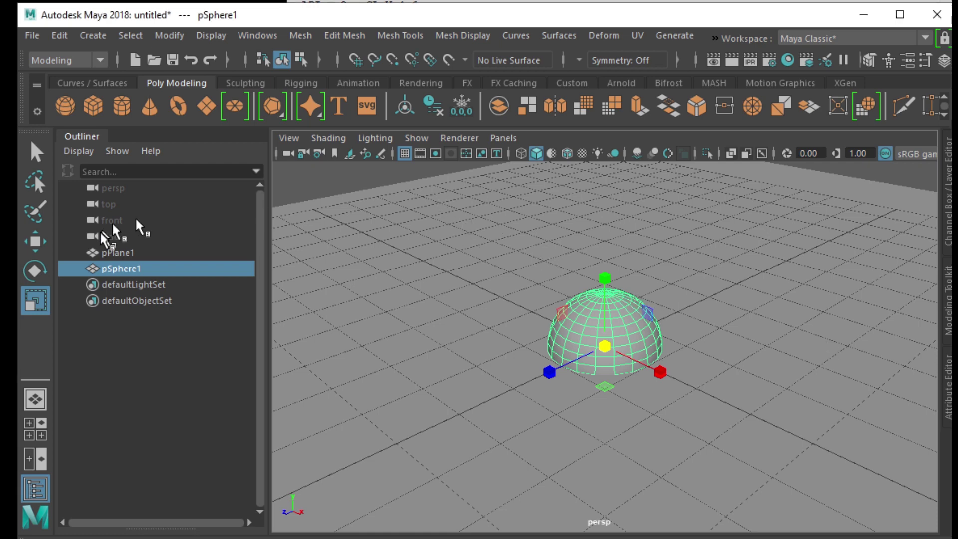
pyautogui.click(27, 240)
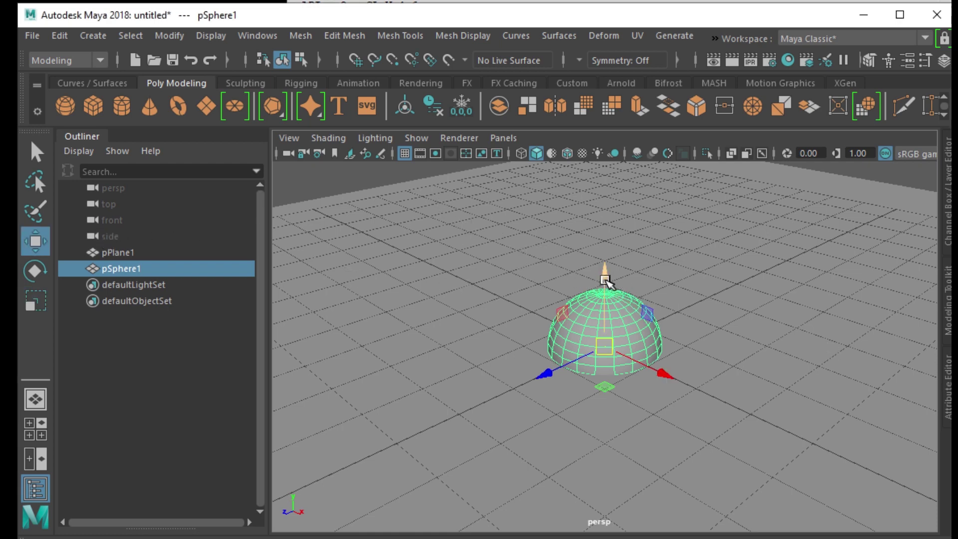
pyautogui.moveTo(607, 274); pyautogui.dragTo(622, 191)
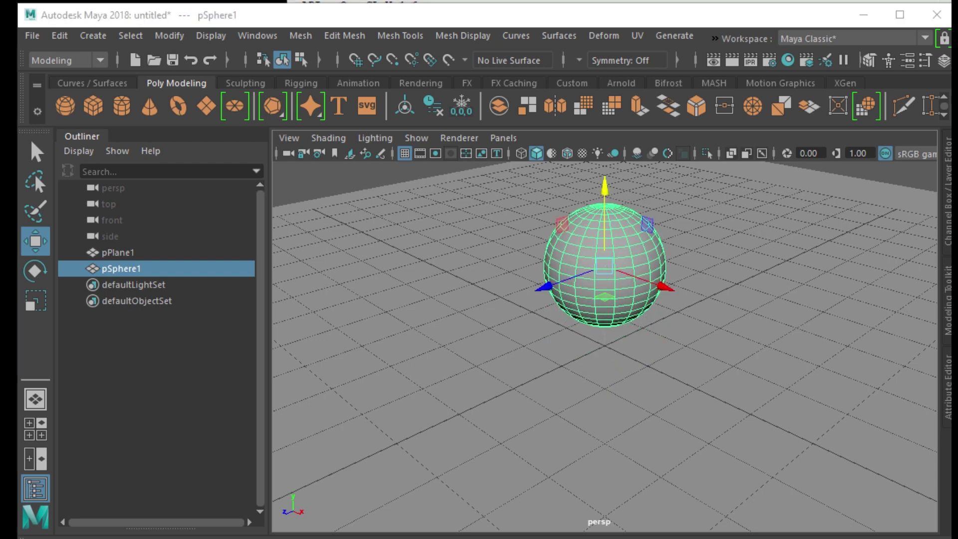
# Step: Set the sphere's Subdivisions Axis and Subdivisions Height to 50
pyautogui.hotkey('ctrl', 'a')
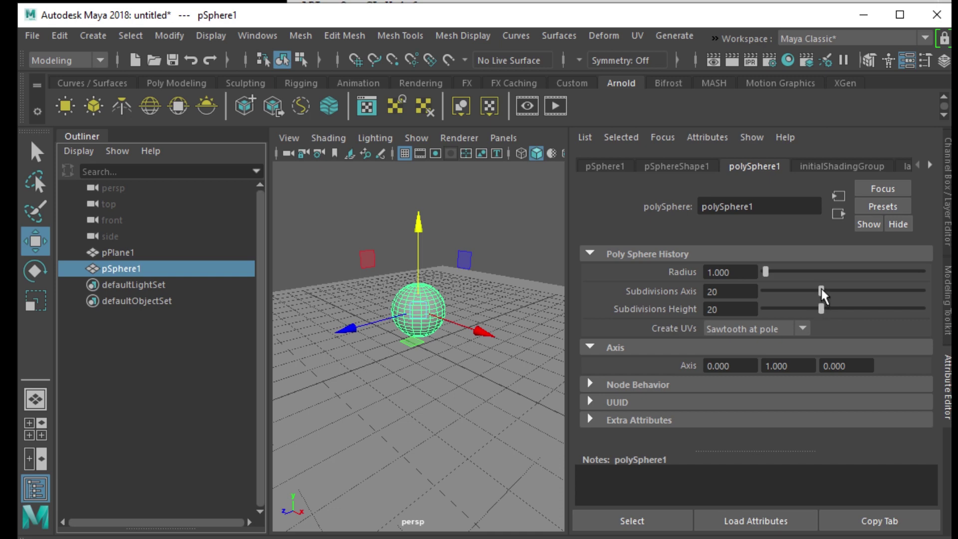
pyautogui.moveTo(822, 294); pyautogui.dragTo(927, 305)
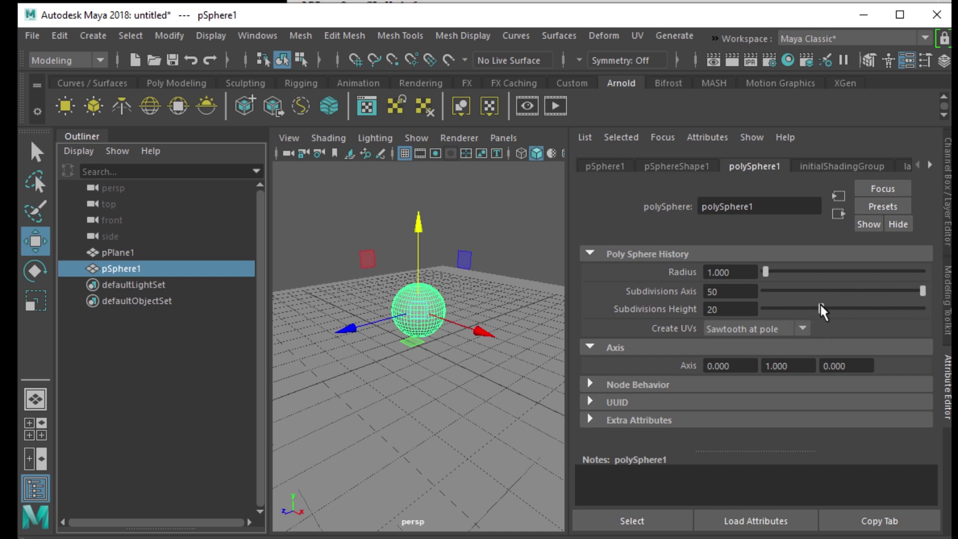
pyautogui.moveTo(823, 315); pyautogui.dragTo(929, 318)
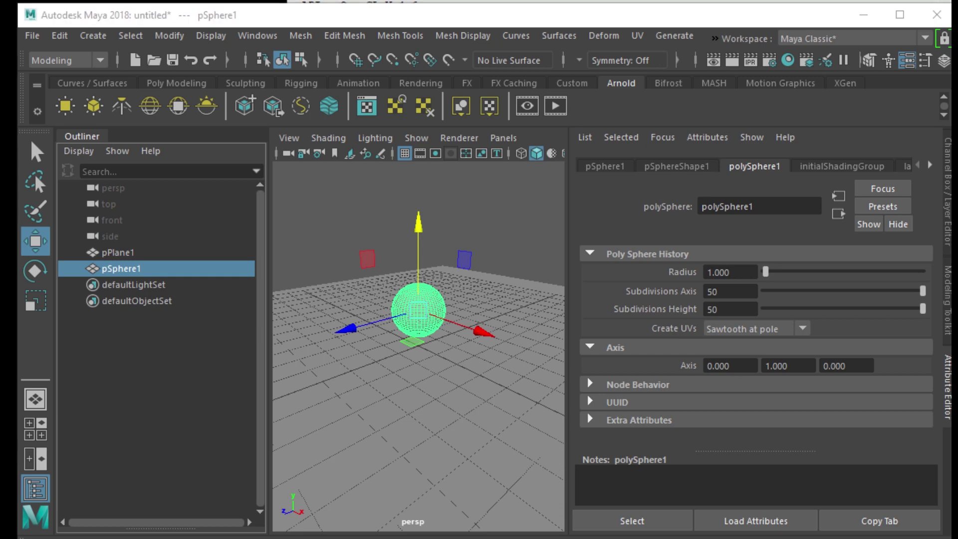
# Step: Add an Arnold area light and move it up and to the left
pyautogui.hotkey('ctrl', 'a')
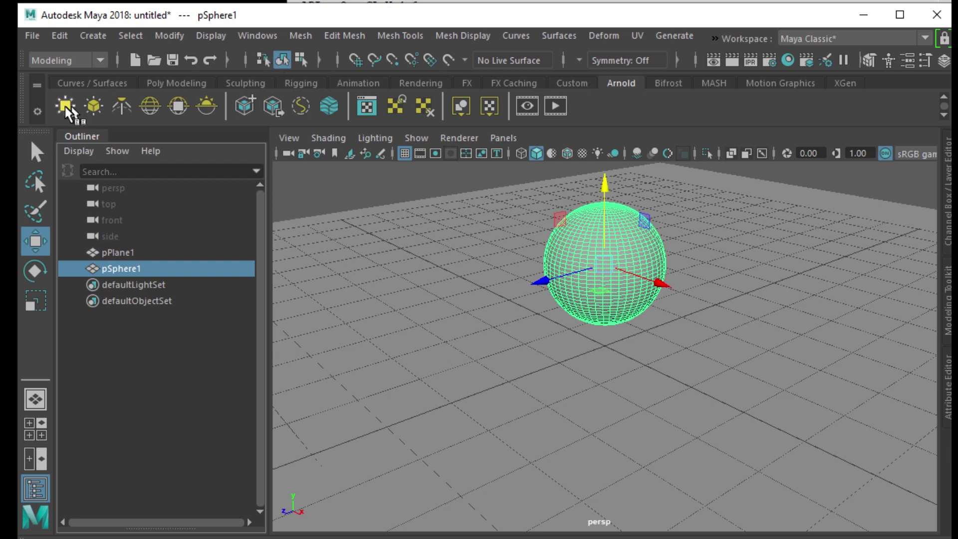
pyautogui.moveTo(67, 109); pyautogui.dragTo(421, 228, button='middle')
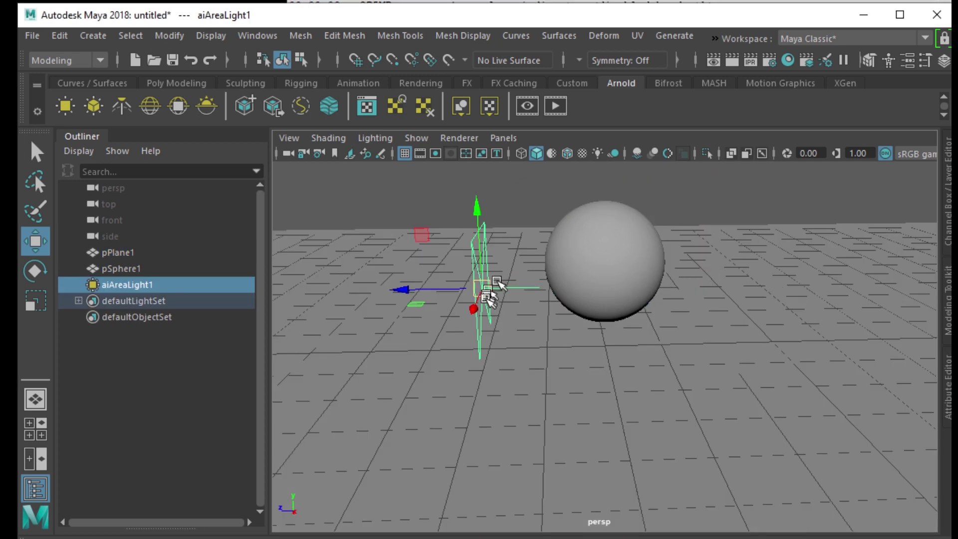
pyautogui.moveTo(485, 294); pyautogui.dragTo(453, 240)
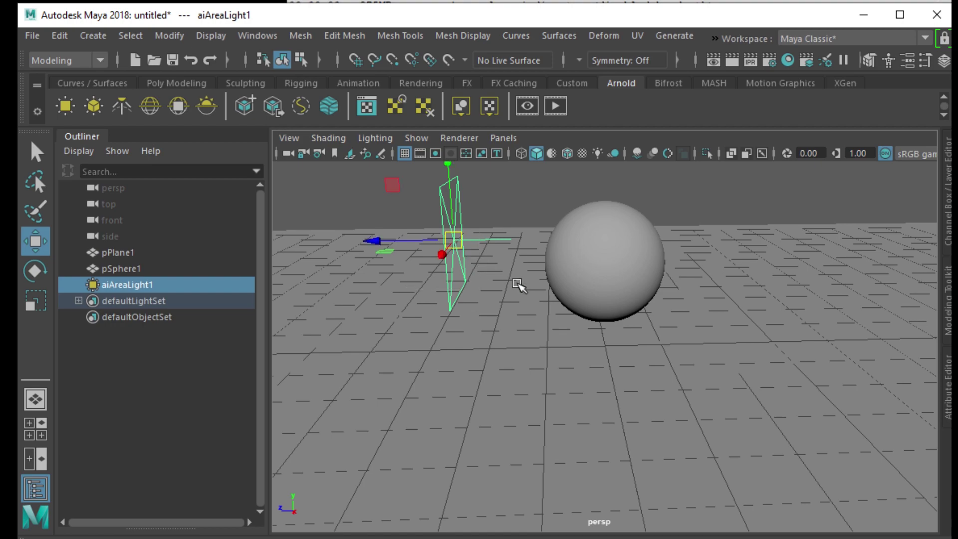
pyautogui.moveTo(519, 286)
pyautogui.keyDown('alt'); pyautogui.mouseDown()
pyautogui.moveTo(507, 305)
pyautogui.moveTo(509, 385)
pyautogui.moveTo(486, 327)
pyautogui.moveTo(499, 280)
pyautogui.moveTo(509, 280)
pyautogui.mouseUp(); pyautogui.keyUp('alt')
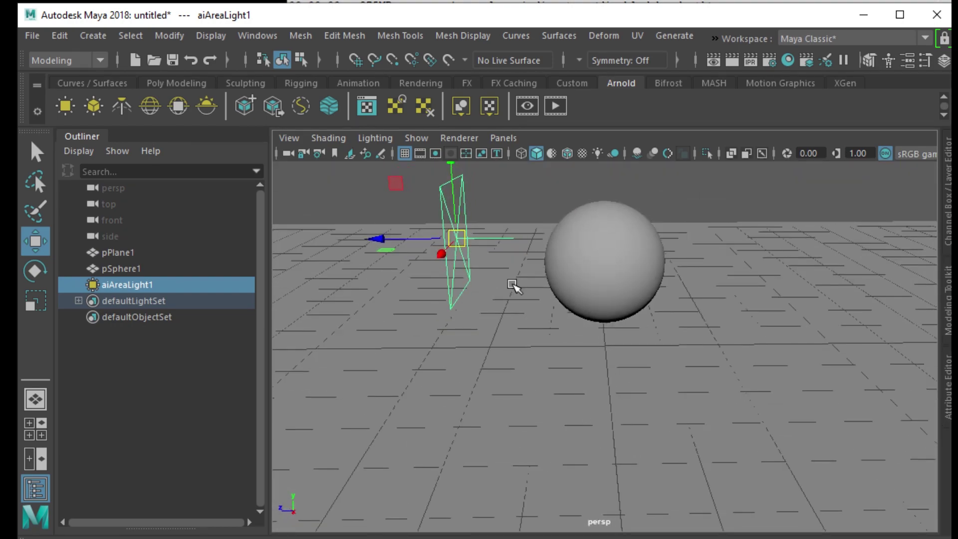
# Step: Enlarge the area light, raise it, and tilt it to shine down toward the sphere
pyautogui.click(36, 301)
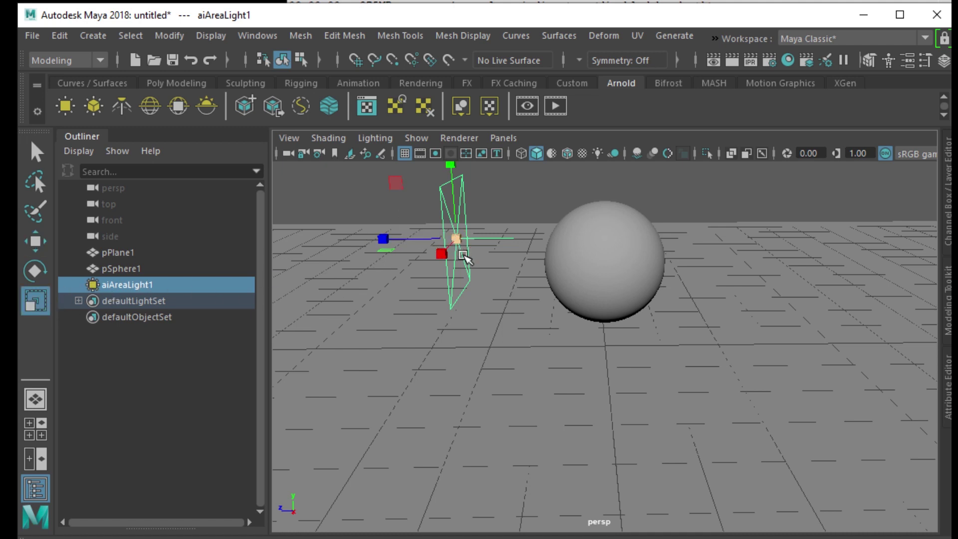
pyautogui.moveTo(457, 240); pyautogui.dragTo(534, 239)
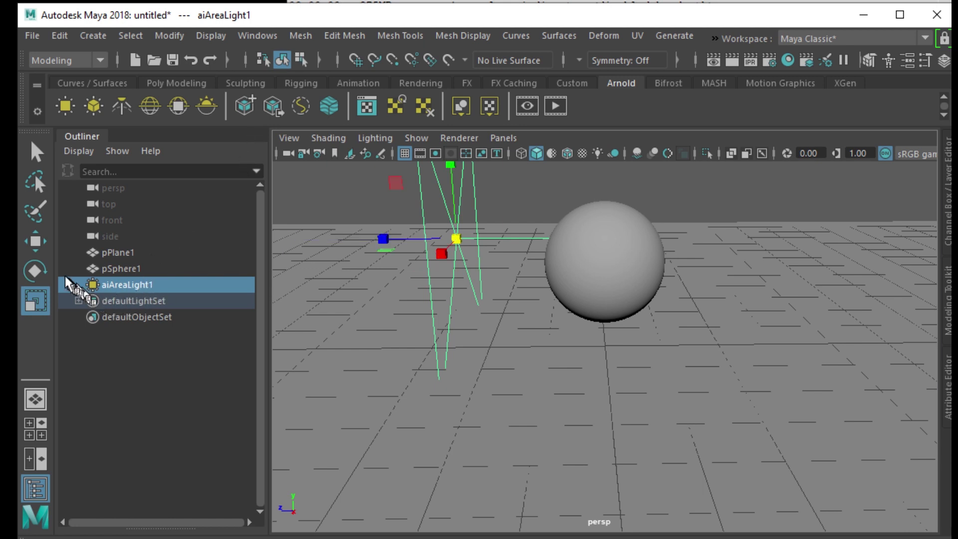
pyautogui.click(35, 241)
pyautogui.moveTo(455, 240); pyautogui.dragTo(438, 227)
pyautogui.click(551, 359)
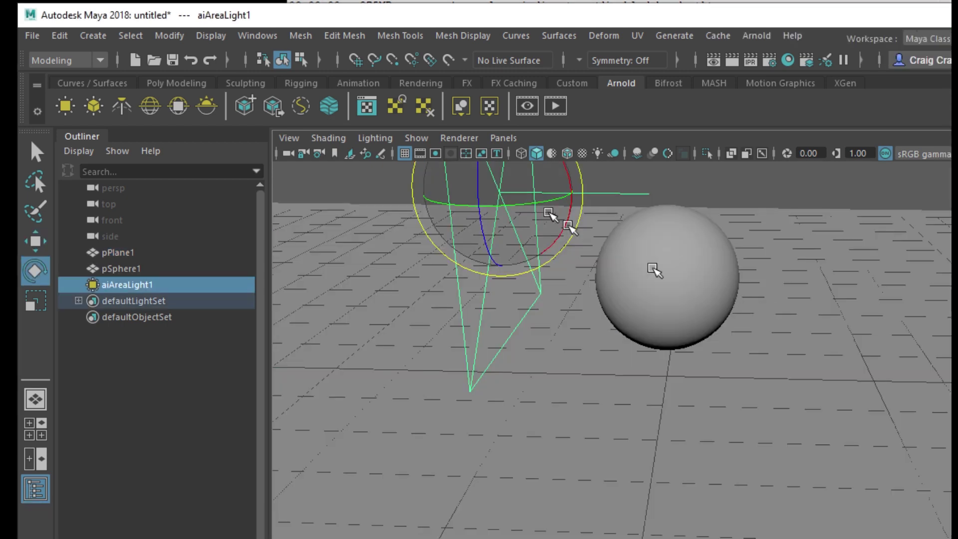
pyautogui.moveTo(524, 184); pyautogui.dragTo(606, 203)
pyautogui.moveTo(466, 208); pyautogui.dragTo(487, 214)
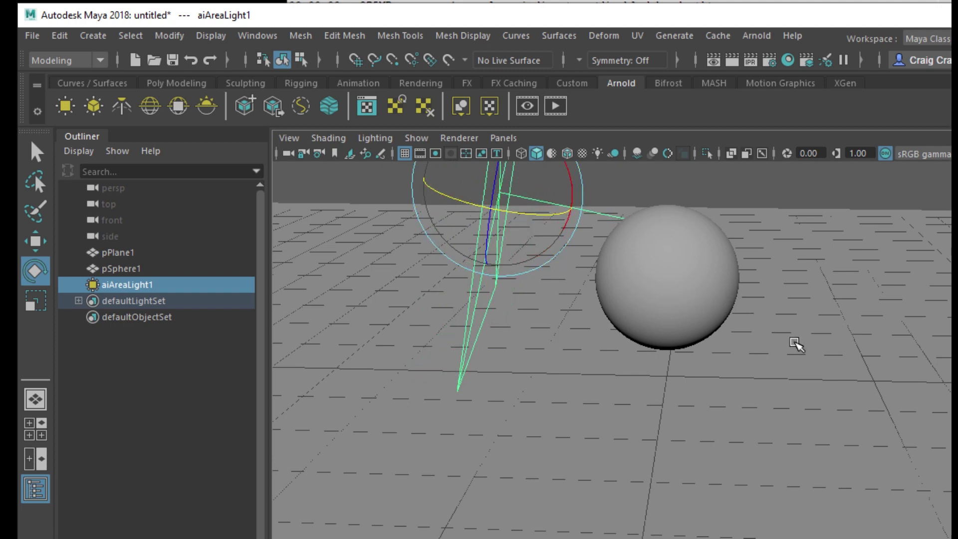
pyautogui.keyDown('alt'); pyautogui.moveTo(796, 344); pyautogui.dragTo(774, 353); pyautogui.keyUp('alt')
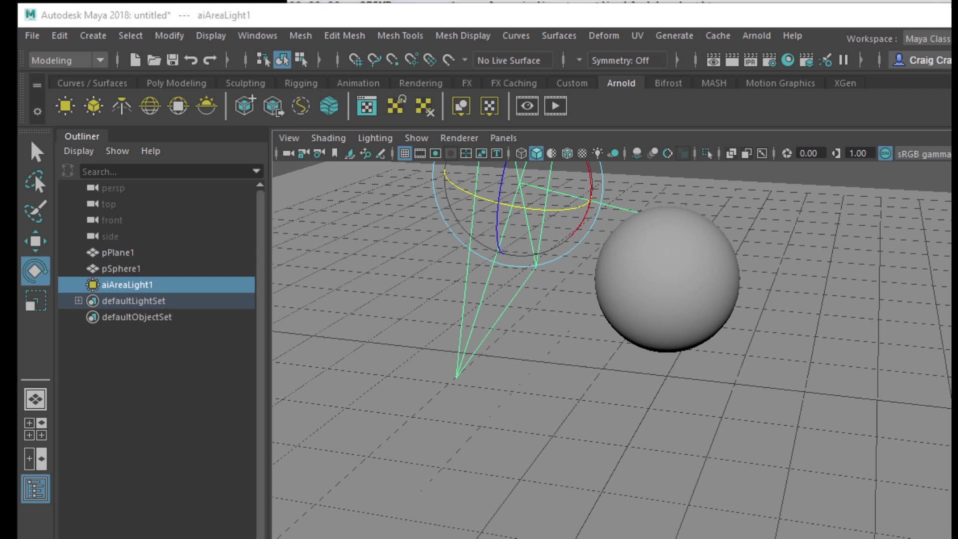
# Step: Render the scene with Arnold and raise the area light's Exposure to 5.000
pyautogui.click(757, 36)
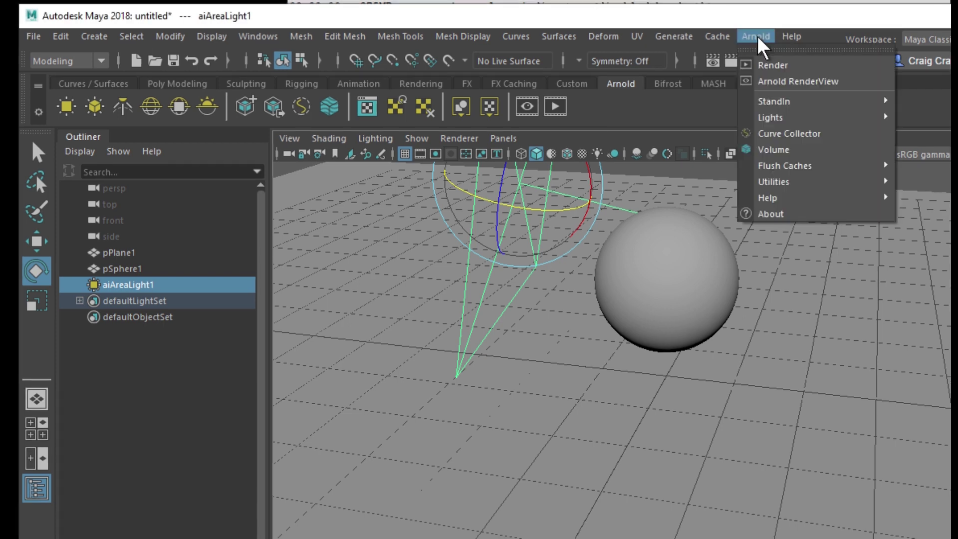
pyautogui.click(762, 65)
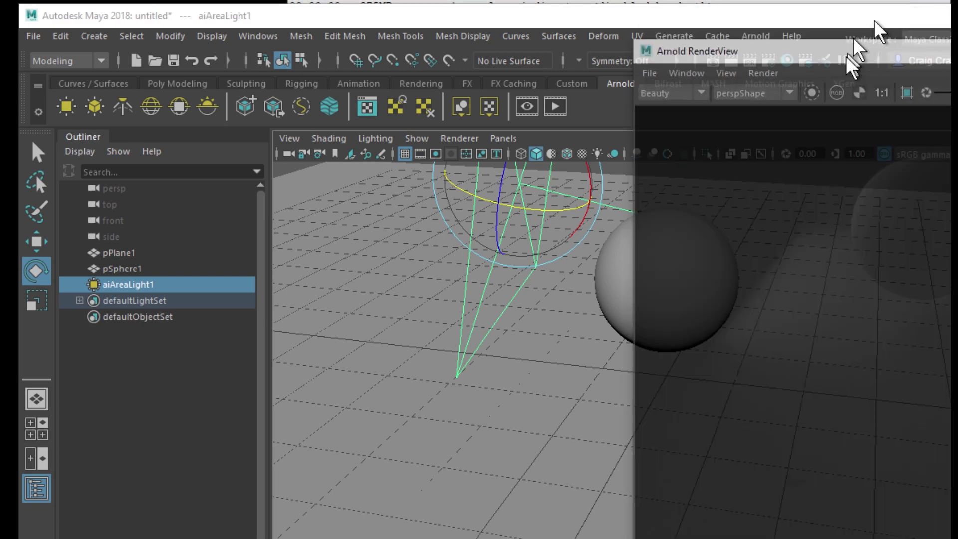
pyautogui.moveTo(877, 30); pyautogui.dragTo(446, 95)
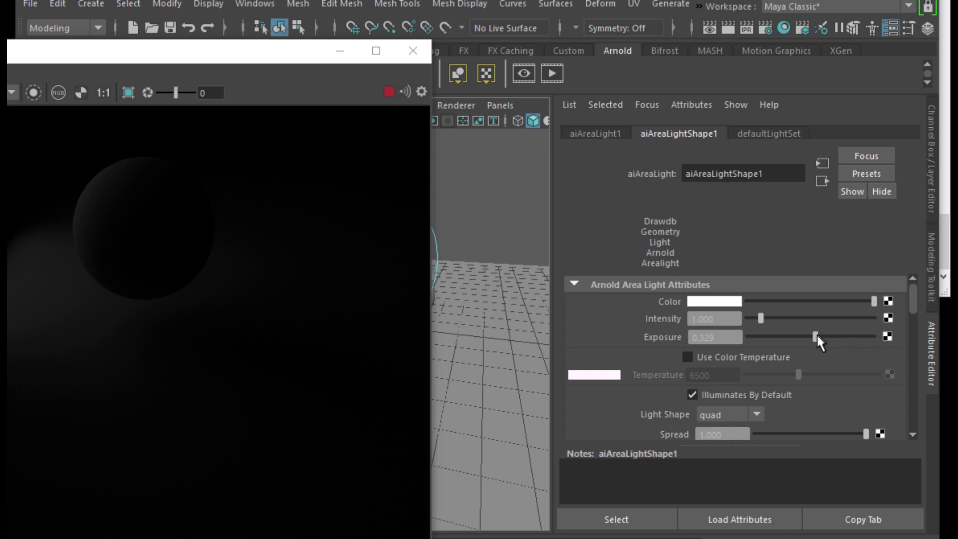
pyautogui.moveTo(815, 336); pyautogui.dragTo(868, 340)
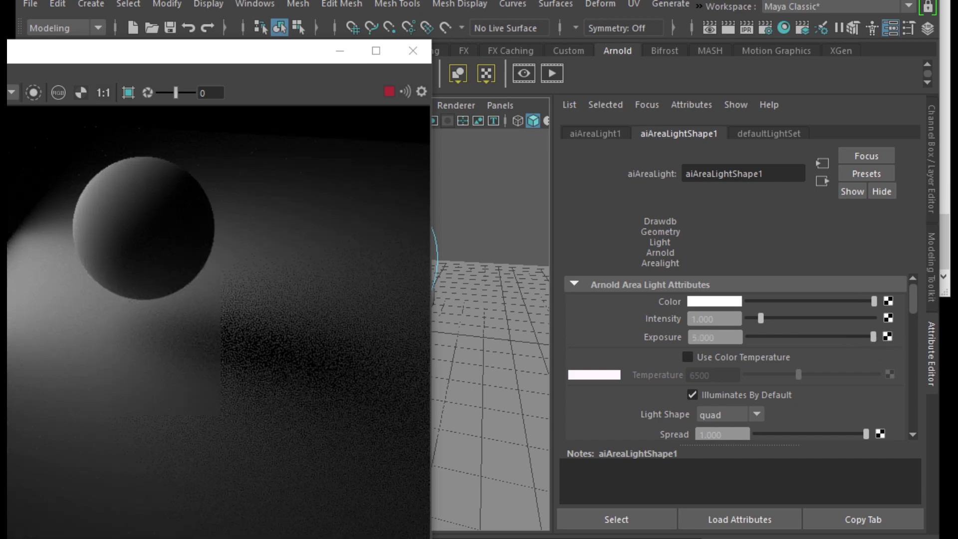
pyautogui.moveTo(272, 62); pyautogui.dragTo(353, 61)
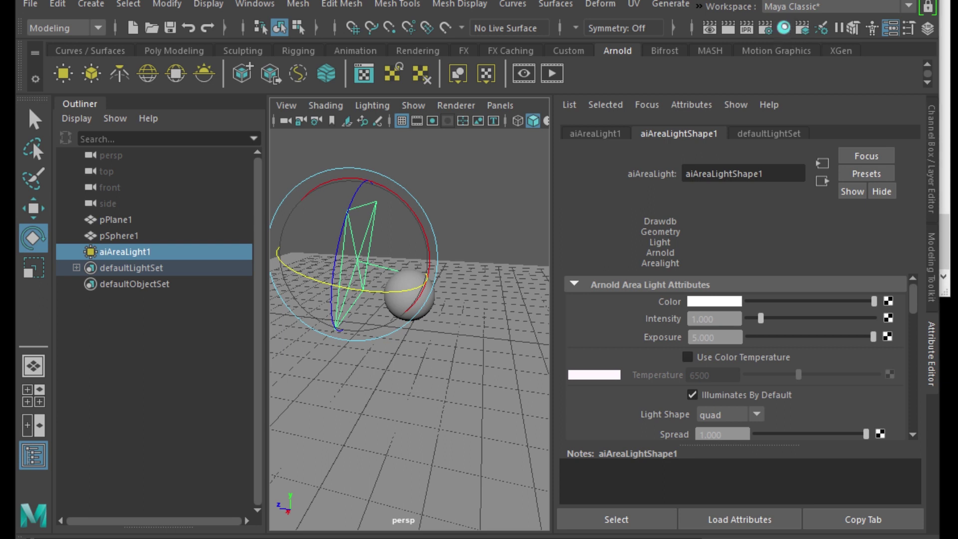
# Step: In Hypershade, create a new Arnold aiStandardSurface material
pyautogui.click(785, 28)
pyautogui.moveTo(906, 62); pyautogui.dragTo(254, 3)
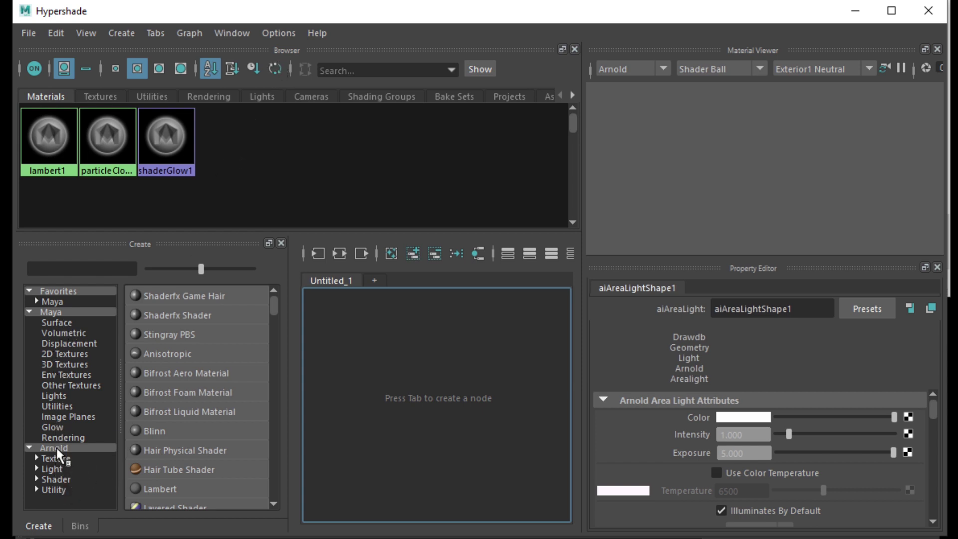
pyautogui.click(37, 479)
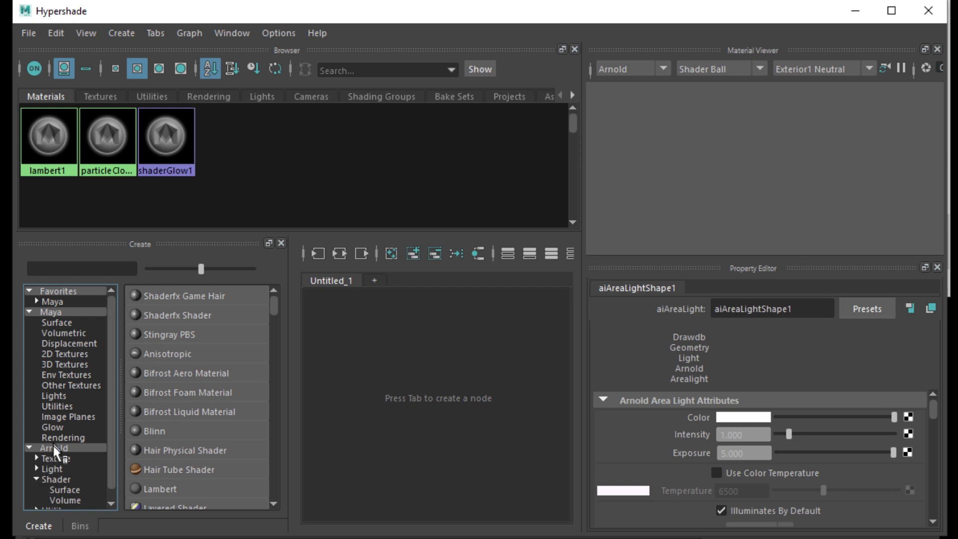
pyautogui.click(64, 490)
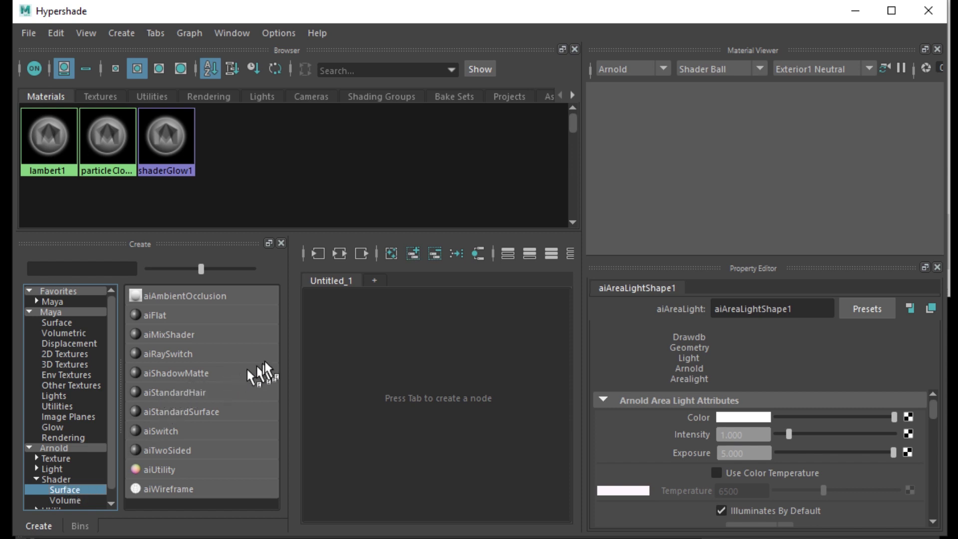
pyautogui.click(215, 412)
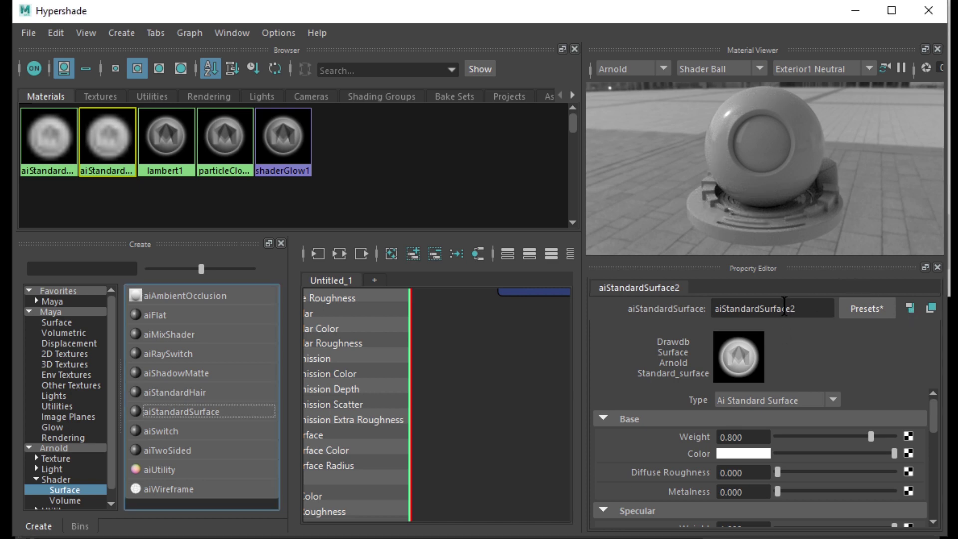
# Step: Rename the new aiStandardSurface material to ground
pyautogui.click(785, 307)
pyautogui.doubleClick(785, 306)
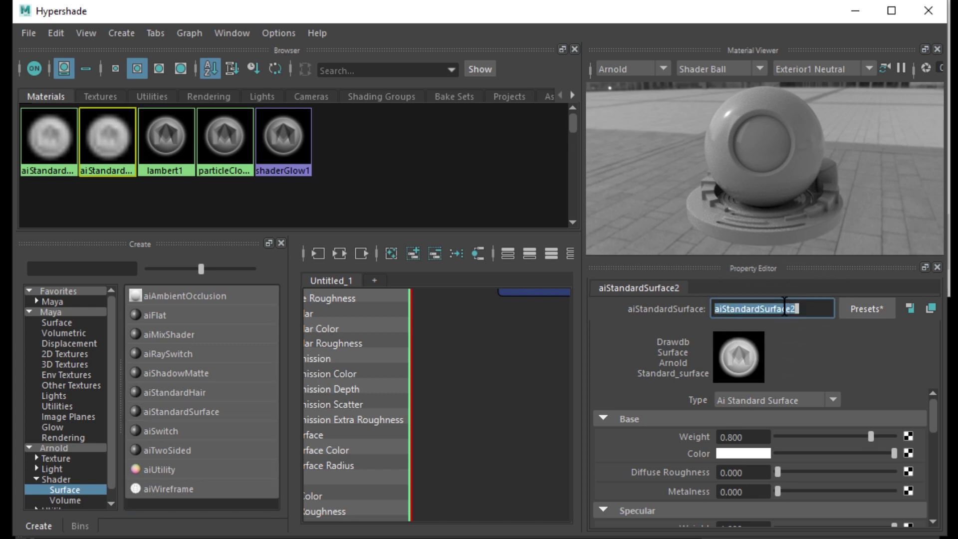
pyautogui.write('ground')
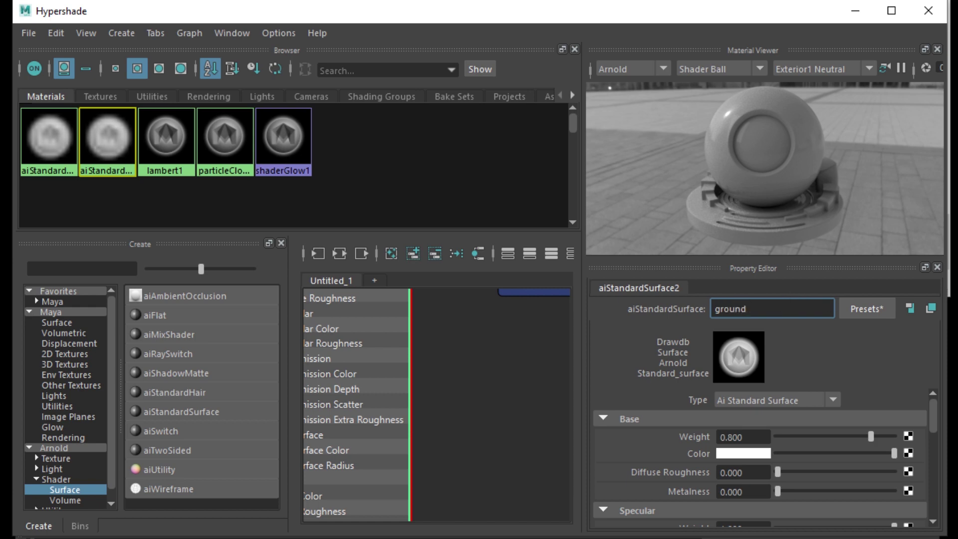
pyautogui.press('Return')
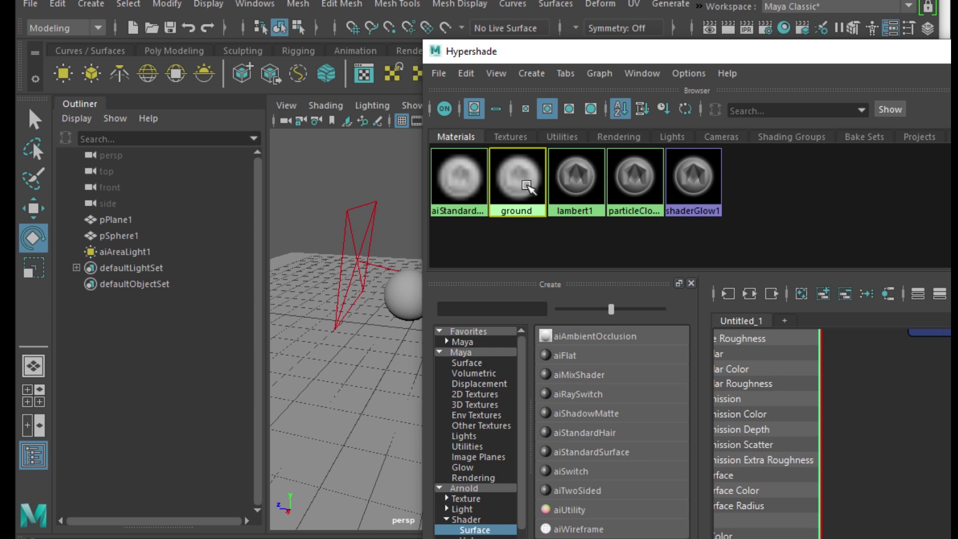
# Step: Drag the ground swatch from Hypershade onto pPlane1 in the perspective viewport
pyautogui.moveTo(522, 201); pyautogui.dragTo(372, 361, button='middle')
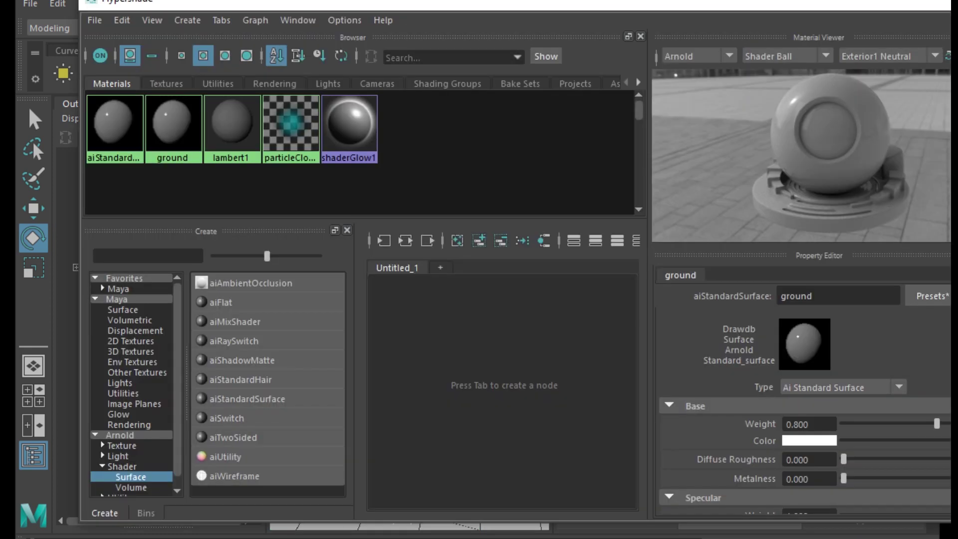
# Step: Create another aiStandardSurface material and rename it 'shiny'
pyautogui.click(260, 399)
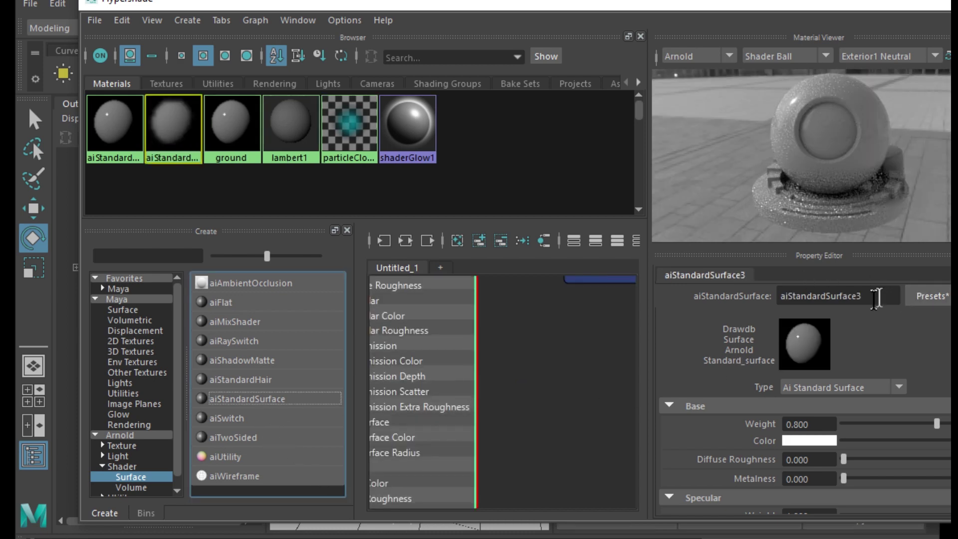
pyautogui.click(841, 297)
pyautogui.doubleClick(841, 297)
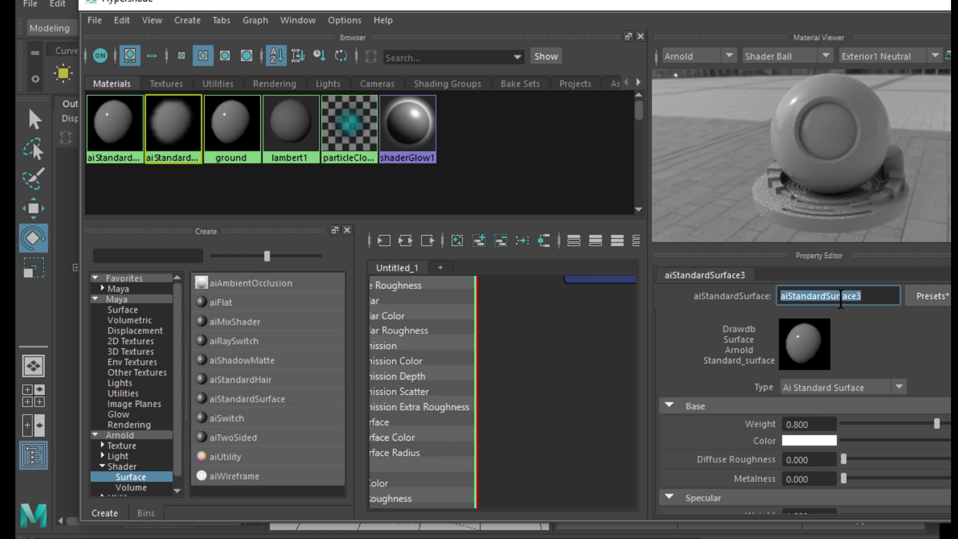
pyautogui.write('shin')
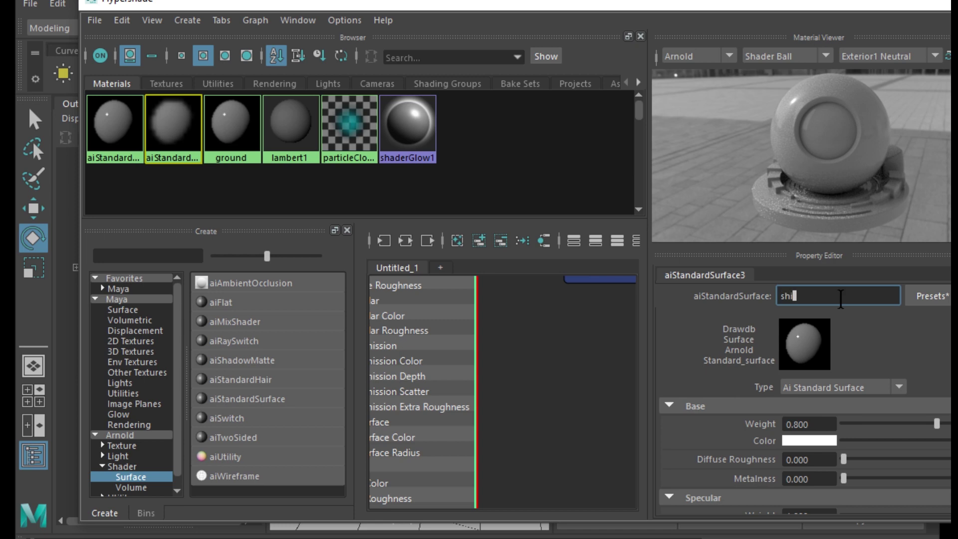
pyautogui.write('y')
pyautogui.press('Return')
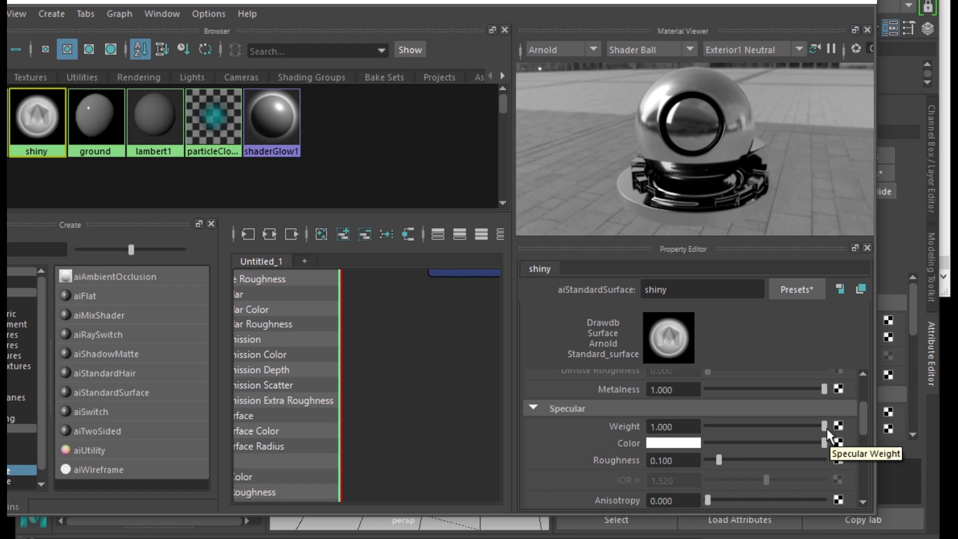
# Step: Give shiny Specular Weight 1.000 and Specular Roughness 0.000 for a chrome look
pyautogui.moveTo(825, 426); pyautogui.dragTo(867, 423)
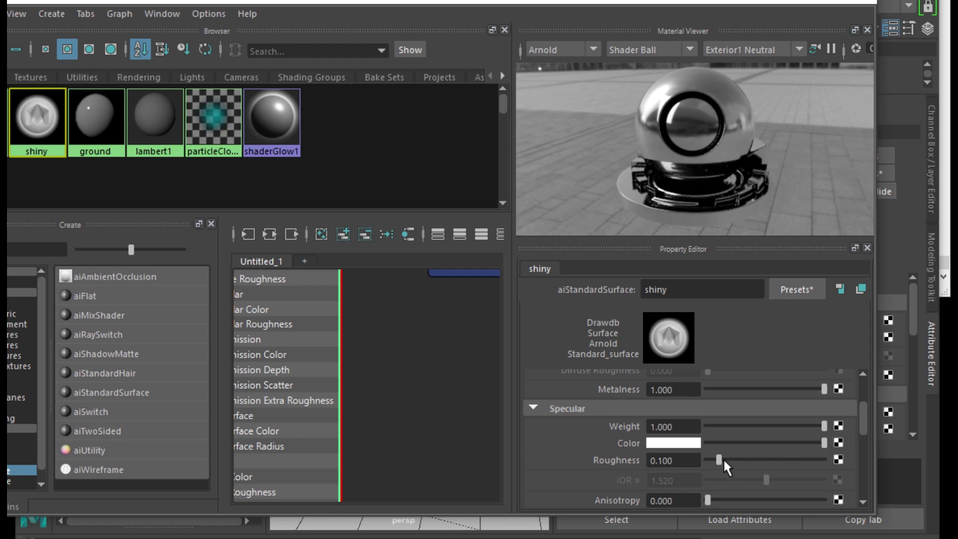
pyautogui.moveTo(719, 459); pyautogui.dragTo(720, 457)
pyautogui.moveTo(717, 457); pyautogui.dragTo(697, 460)
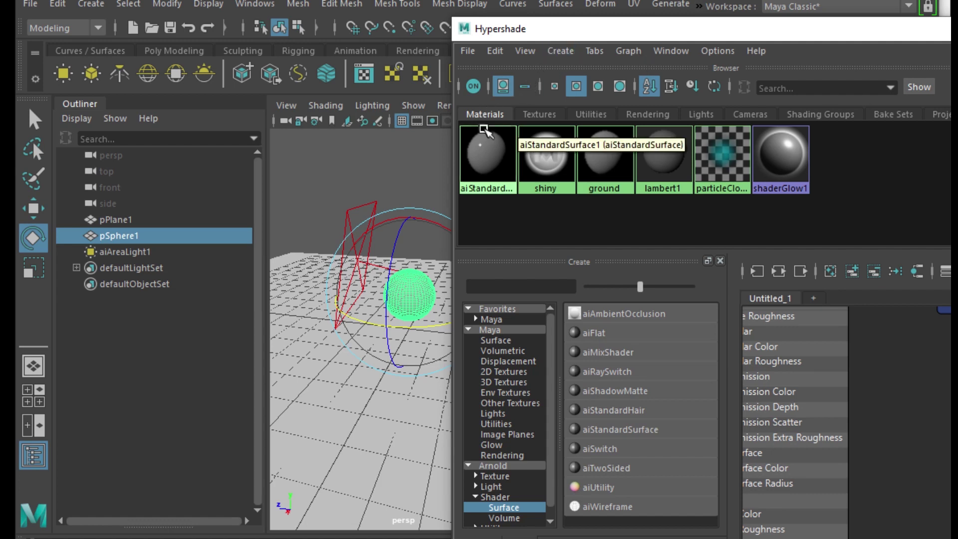
# Step: Drag the shiny material swatch onto pSphere1 in the viewport
pyautogui.moveTo(522, 190)
pyautogui.mouseDown(button='middle')
pyautogui.moveTo(556, 165)
pyautogui.moveTo(424, 294)
pyautogui.mouseUp(button='middle')
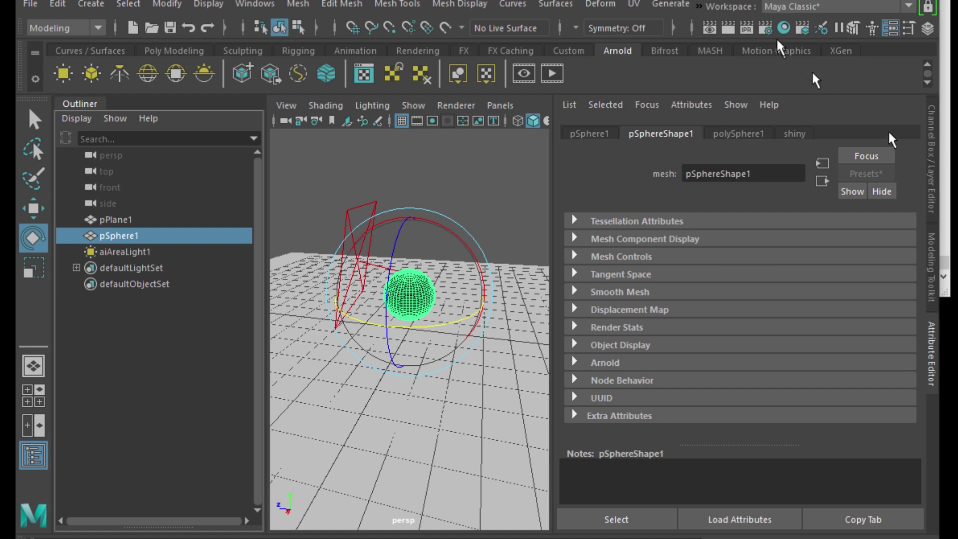
pyautogui.click(699, 9)
pyautogui.moveTo(739, 40)
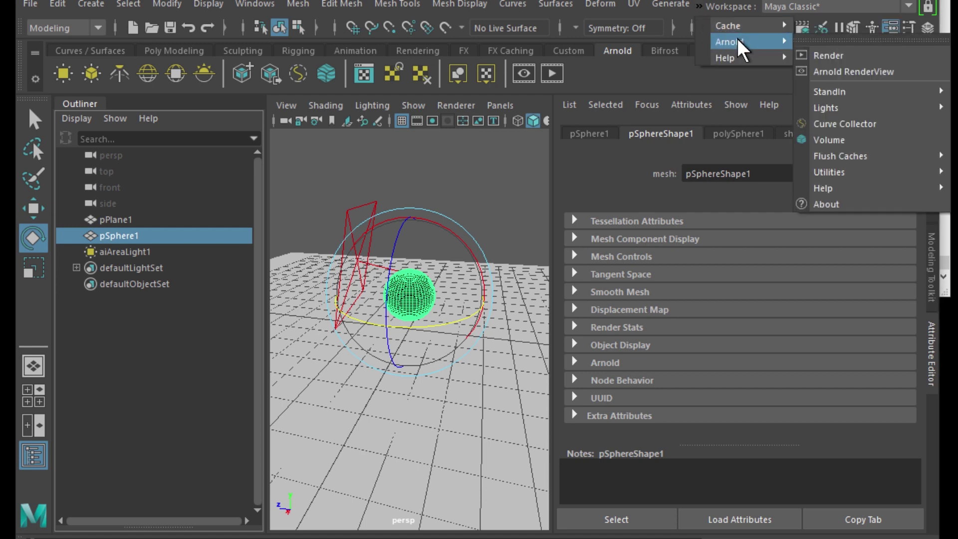
pyautogui.click(821, 56)
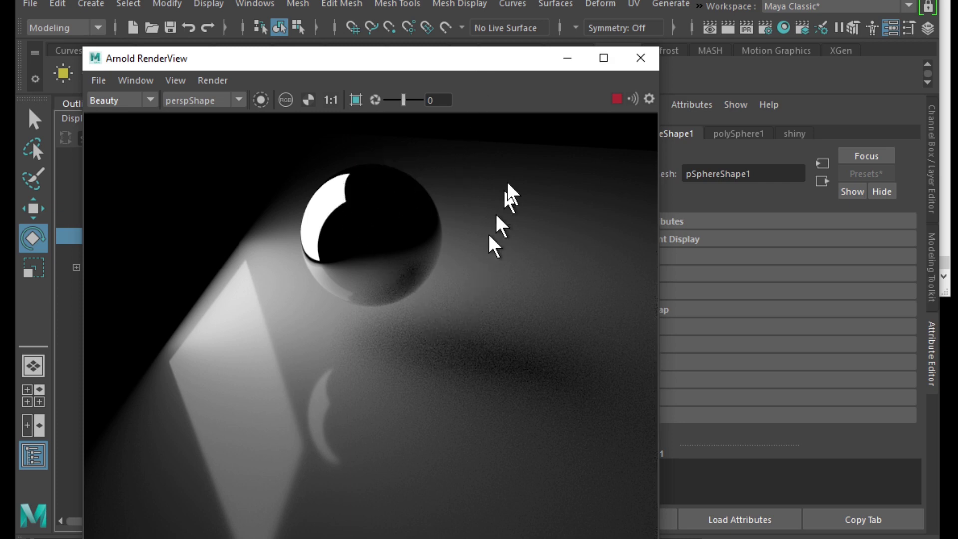
pyautogui.click(616, 99)
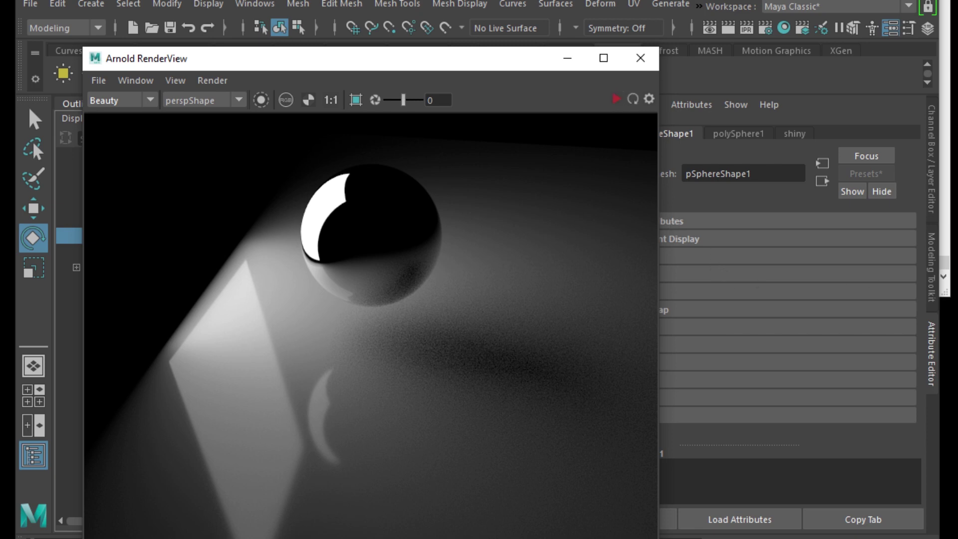
pyautogui.hotkey('alt', 'Tab')
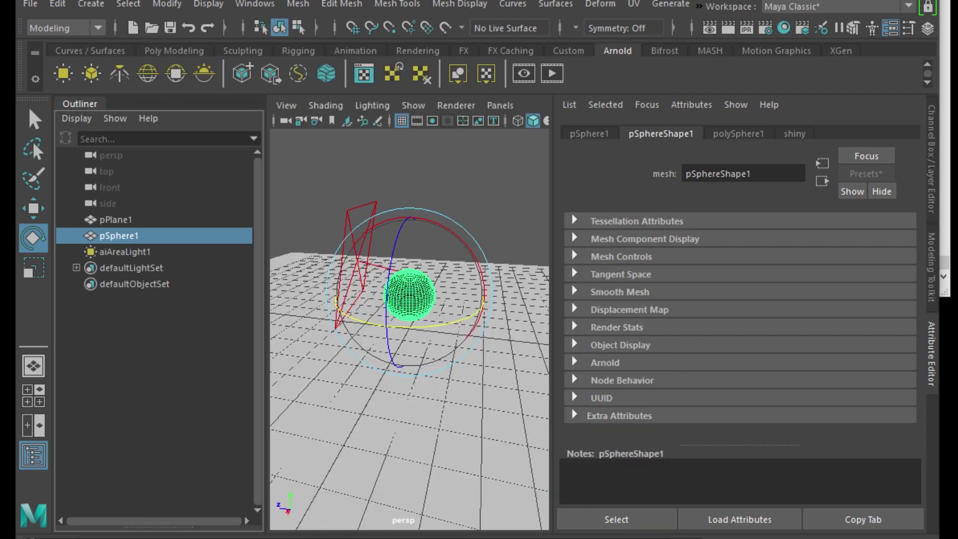
# Step: Add an Arnold skydome light, aiSkyDomeLight1, select it and show its attributes
pyautogui.click(149, 82)
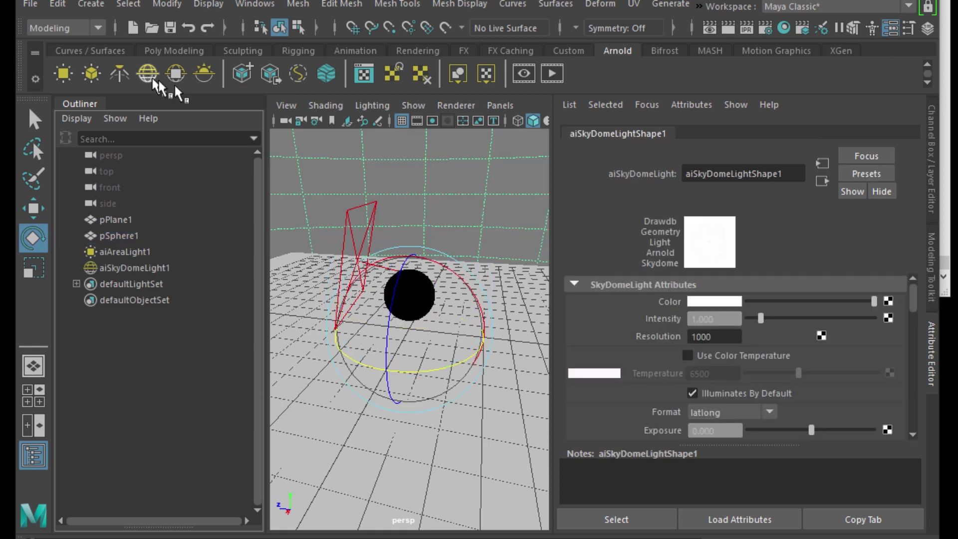
pyautogui.click(932, 369)
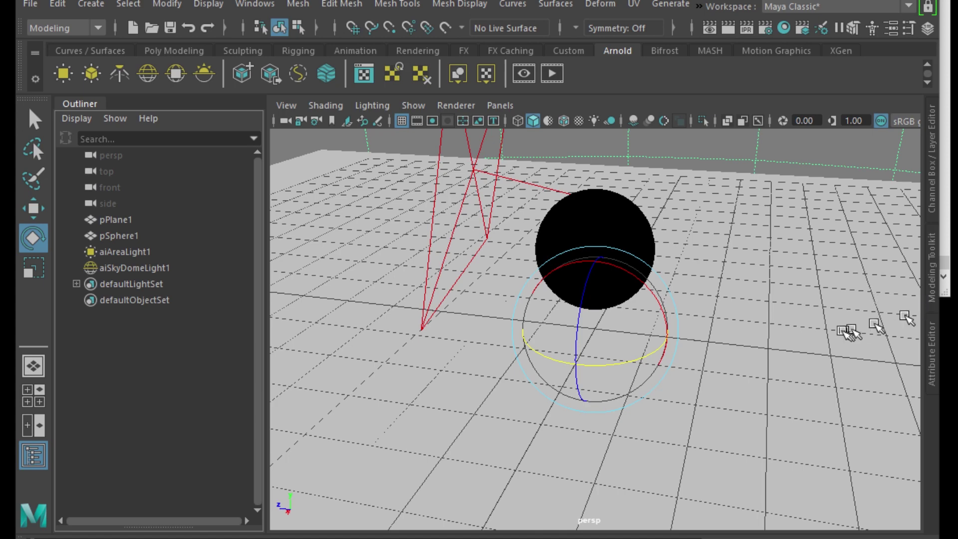
pyautogui.moveTo(834, 321)
pyautogui.keyDown('alt'); pyautogui.mouseDown()
pyautogui.moveTo(815, 293)
pyautogui.moveTo(815, 265)
pyautogui.moveTo(813, 293)
pyautogui.moveTo(759, 295)
pyautogui.moveTo(845, 302)
pyautogui.moveTo(827, 306)
pyautogui.mouseUp(); pyautogui.keyUp('alt')
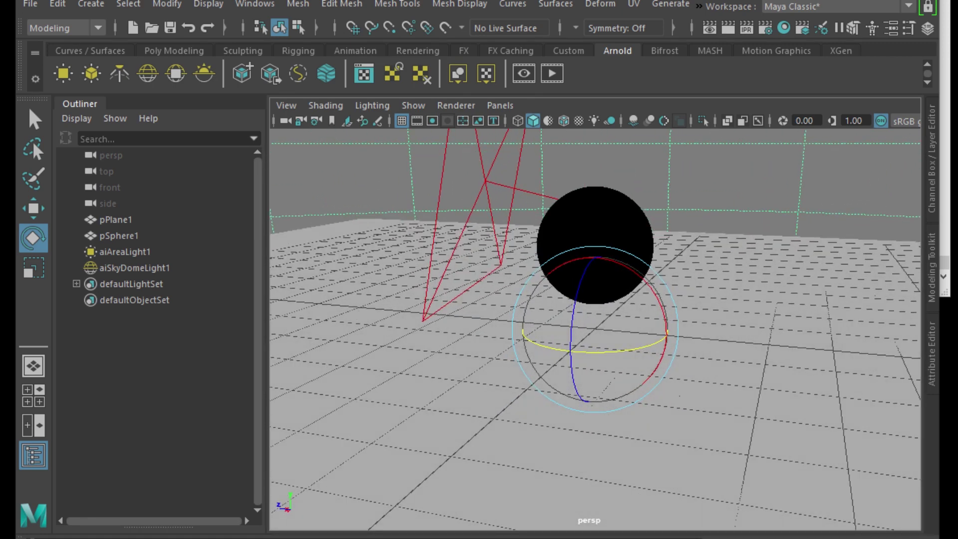
pyautogui.click(135, 268)
pyautogui.hotkey('ctrl', 'a')
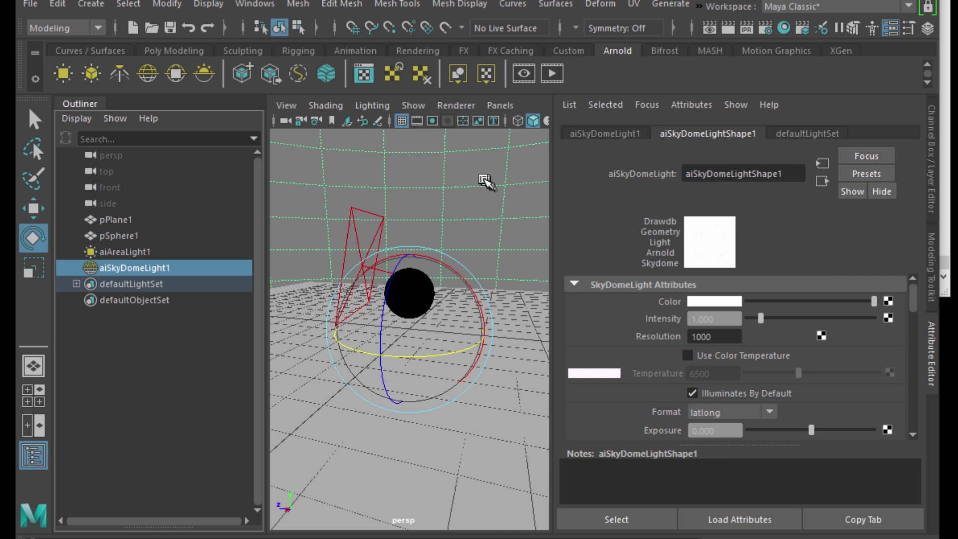
# Step: Connect a new 2D File texture node, file1, to the skydome light's Color
pyautogui.moveTo(195, 278); pyautogui.dragTo(160, 271, button='middle')
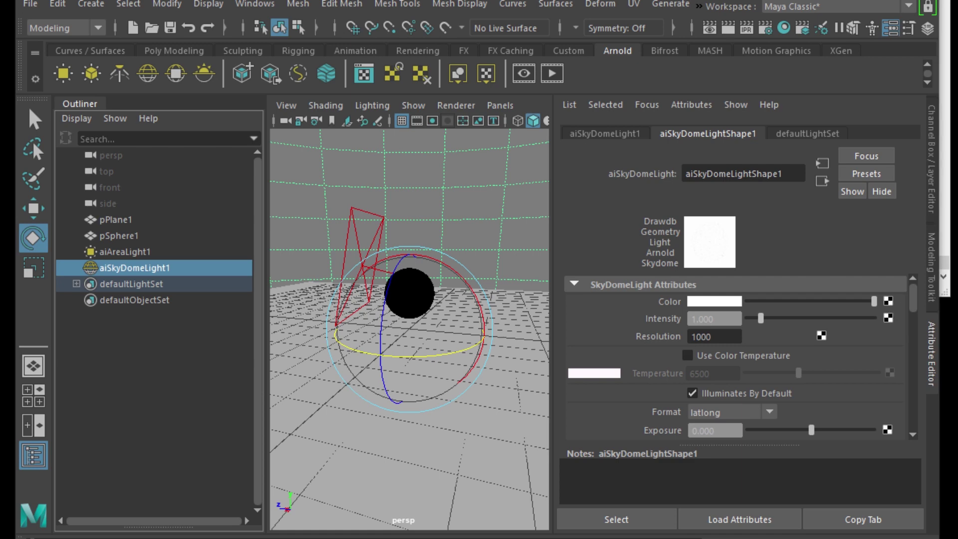
pyautogui.moveTo(886, 107); pyautogui.dragTo(537, 50)
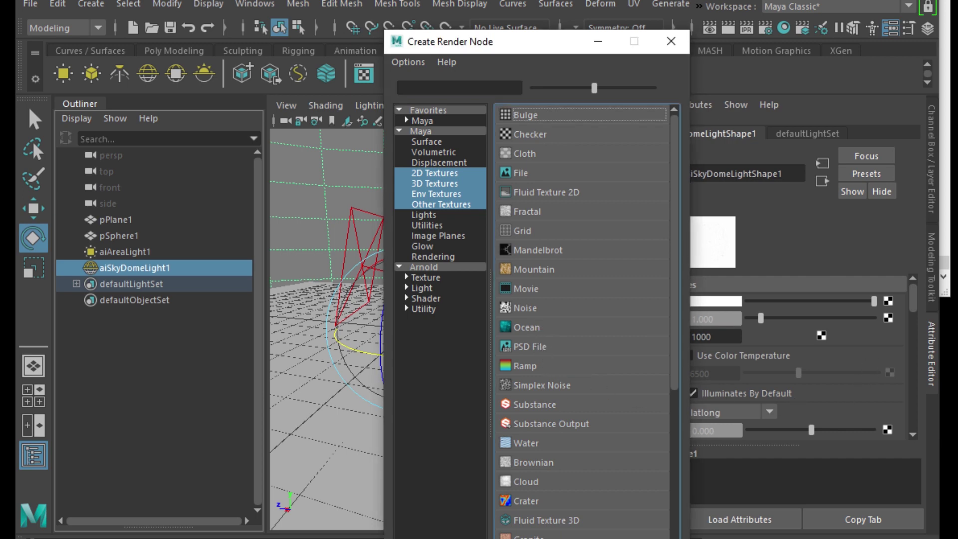
pyautogui.click(520, 172)
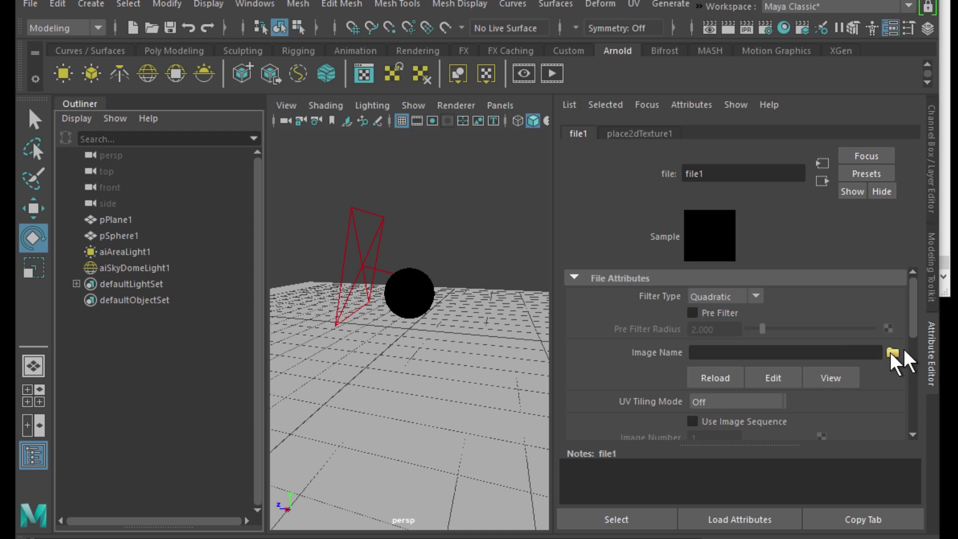
# Step: Load theta-outdoor.exr as file1's image, then hide the Attribute Editor to view the sky
pyautogui.click(892, 354)
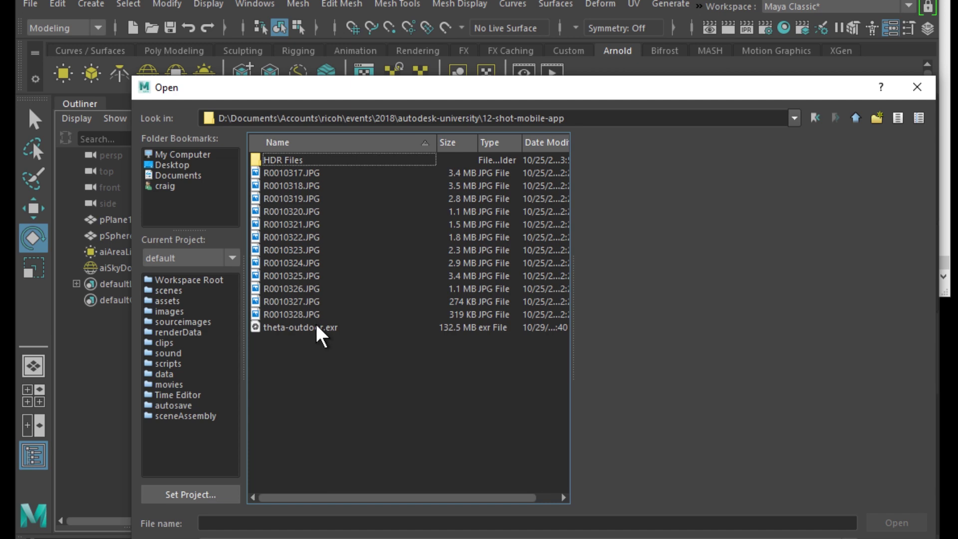
pyautogui.click(301, 327)
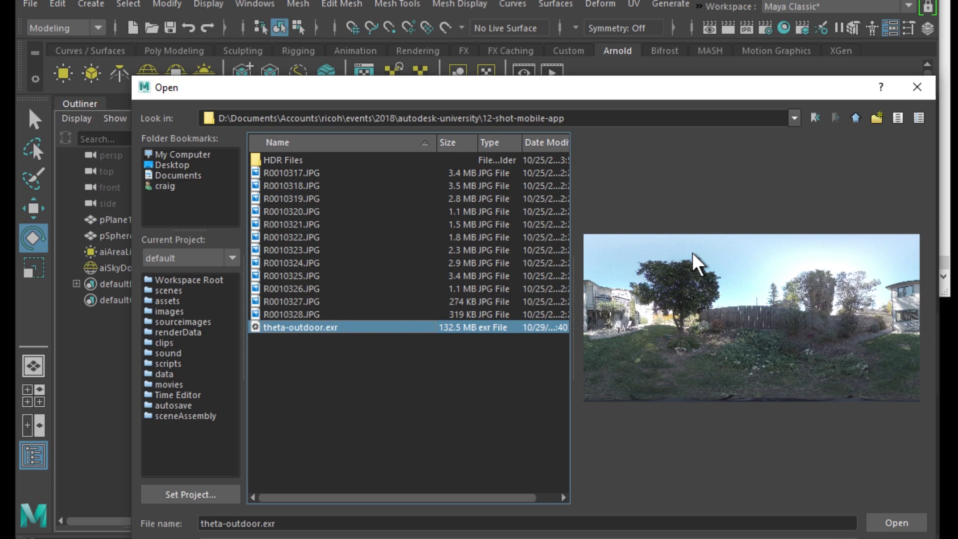
pyautogui.click(902, 520)
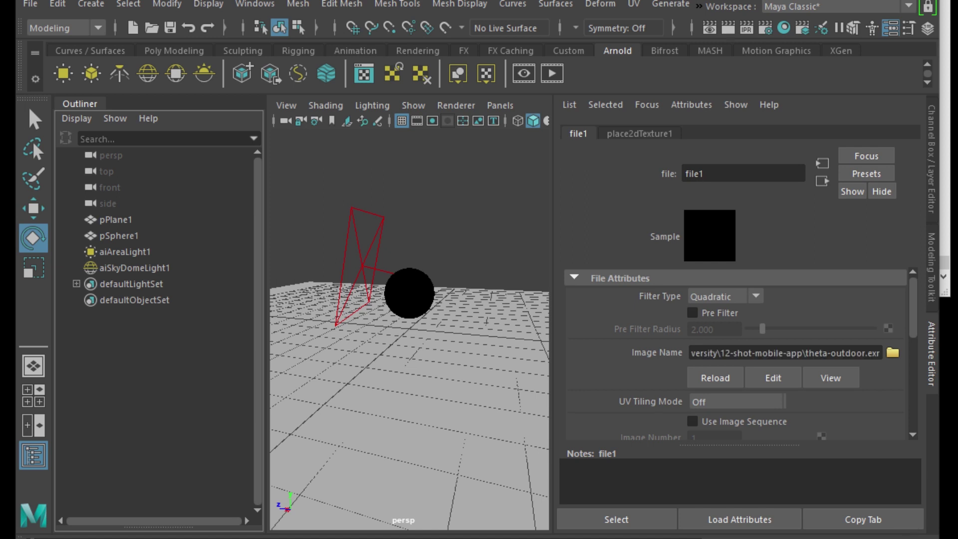
pyautogui.hotkey('ctrl', 'a')
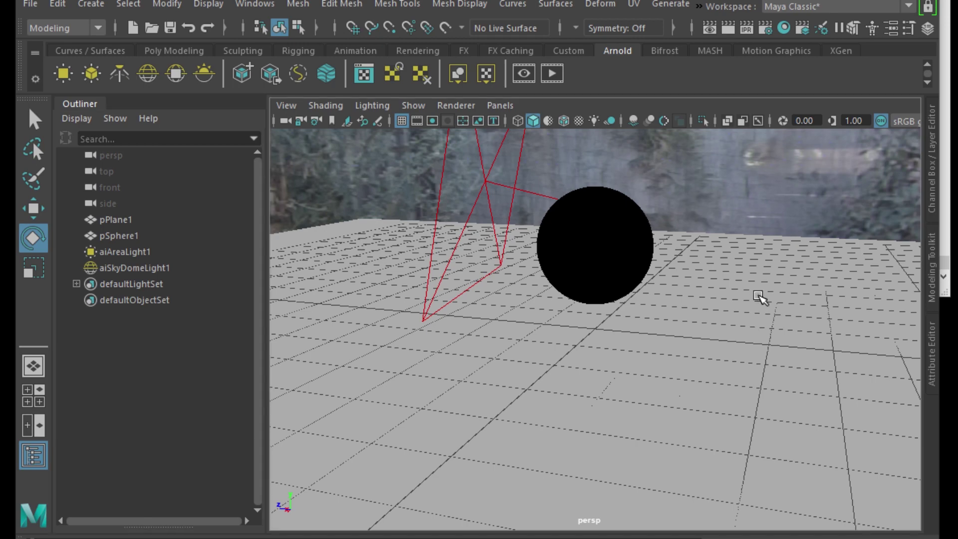
# Step: Drop aiSkyDomeLightShape1's Diffuse visibility to 0.000
pyautogui.keyDown('alt'); pyautogui.moveTo(759, 295); pyautogui.dragTo(438, 278); pyautogui.keyUp('alt')
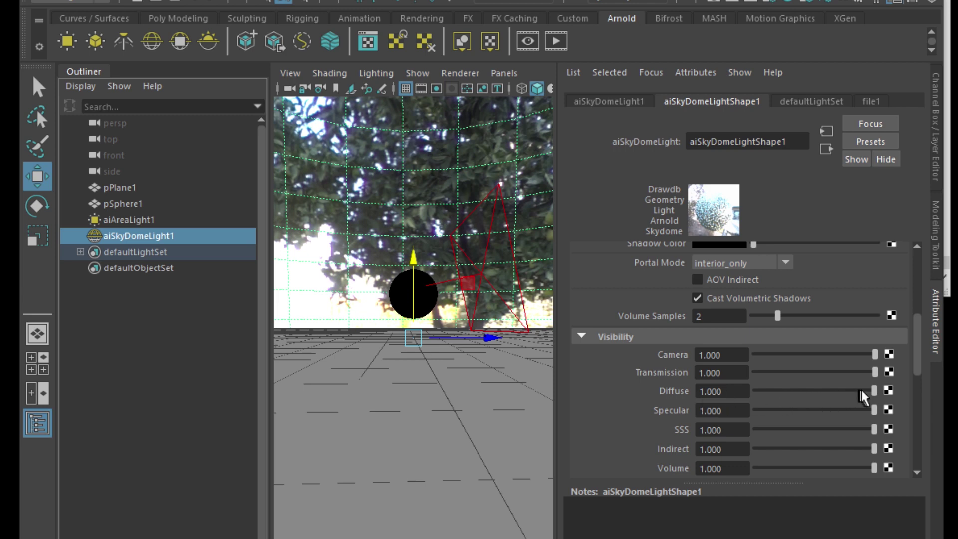
pyautogui.moveTo(874, 395); pyautogui.dragTo(755, 388)
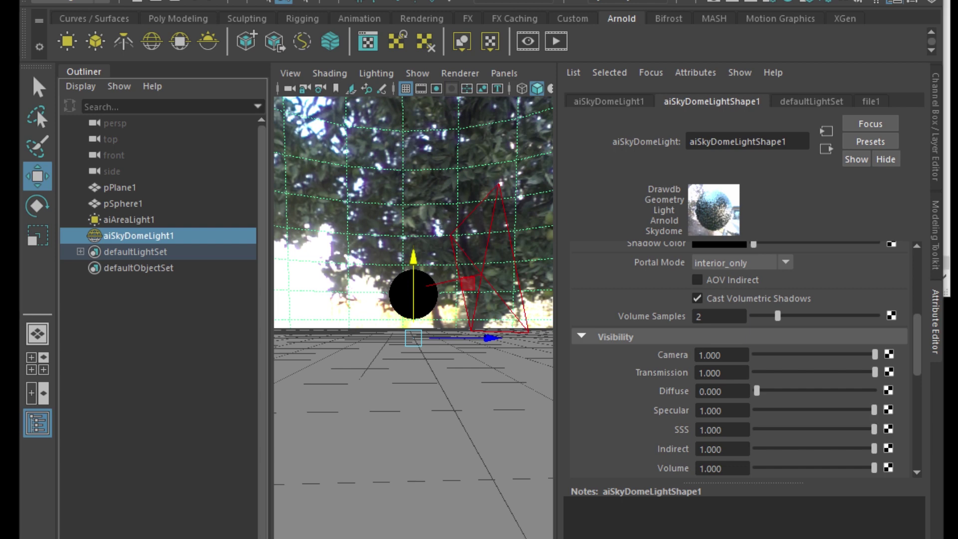
# Step: Select aiAreaLight1 and set its Specular visibility to 0.000
pyautogui.click(151, 221)
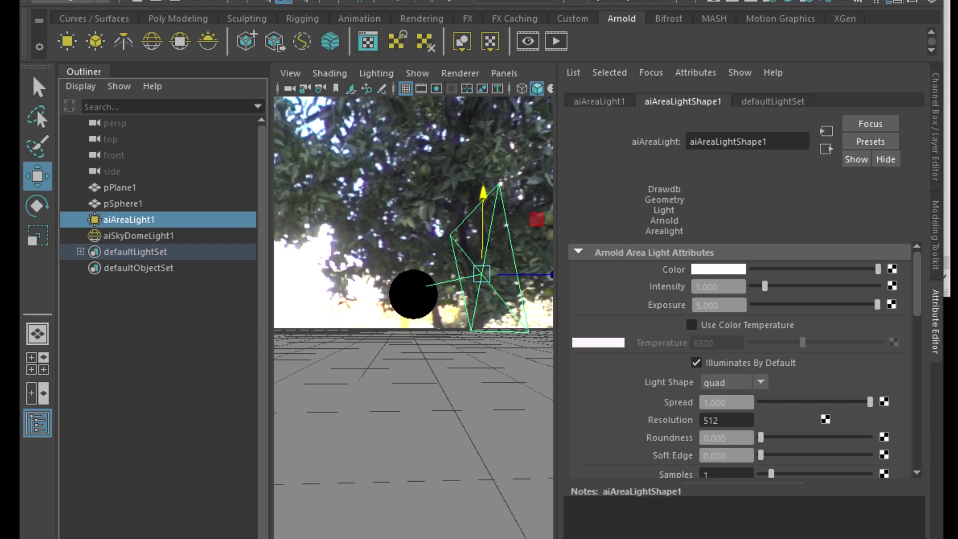
pyautogui.scroll(-5, 738, 360)
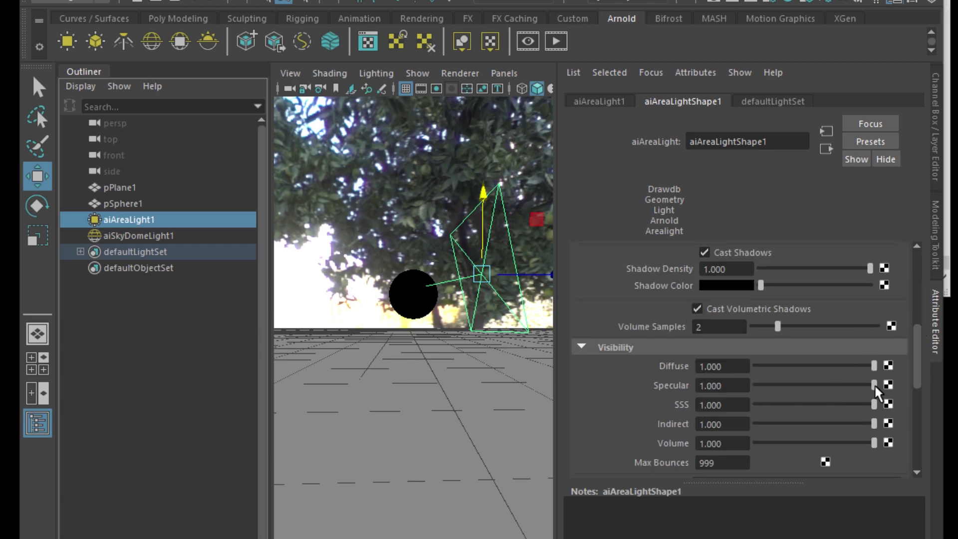
pyautogui.moveTo(875, 386); pyautogui.dragTo(757, 390)
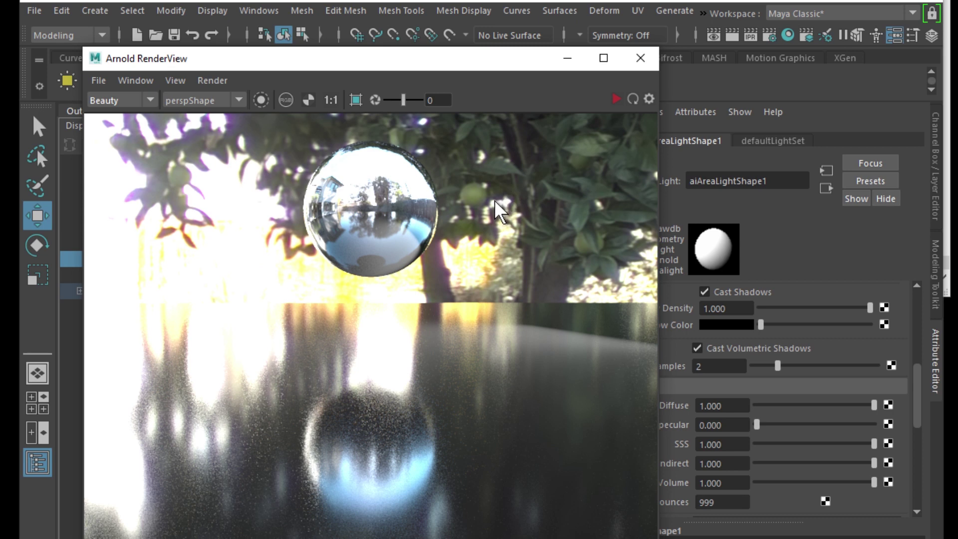
# Step: Rearrange the RenderView and Maya windows, restart the IPR render, and orbit toward the wooden fence
pyautogui.moveTo(497, 209); pyautogui.dragTo(506, 217, button='middle')
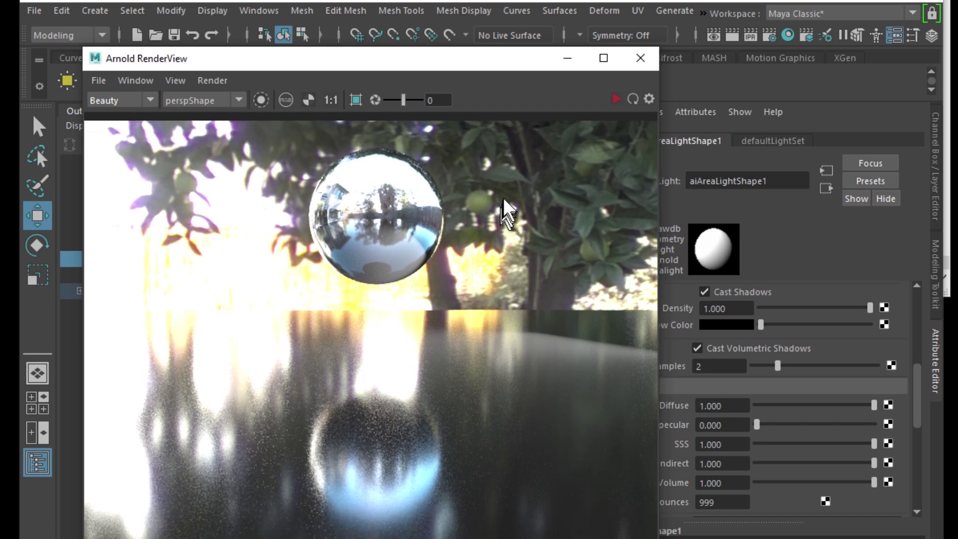
pyautogui.moveTo(505, 62); pyautogui.dragTo(439, 58)
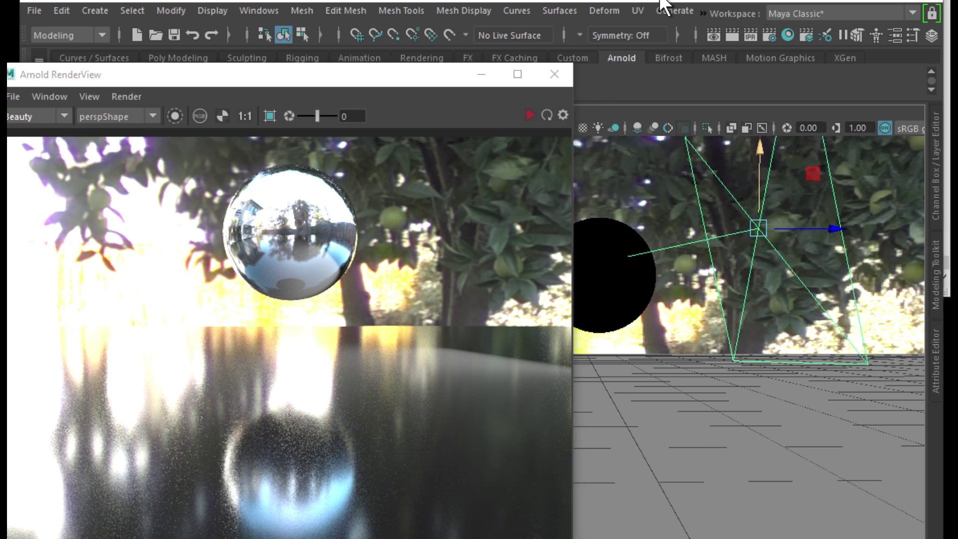
pyautogui.moveTo(673, 6); pyautogui.dragTo(690, 10)
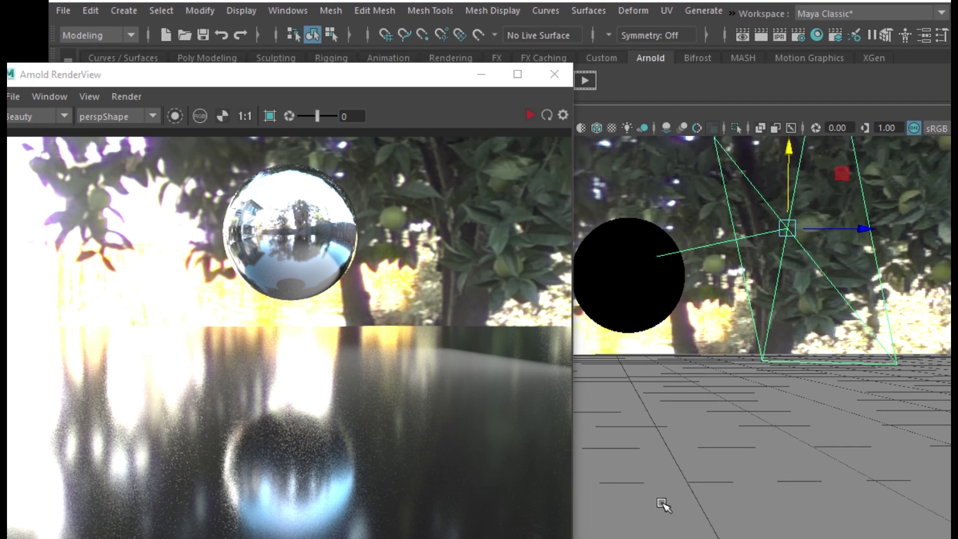
pyautogui.keyDown('alt'); pyautogui.moveTo(661, 503); pyautogui.dragTo(682, 500); pyautogui.keyUp('alt')
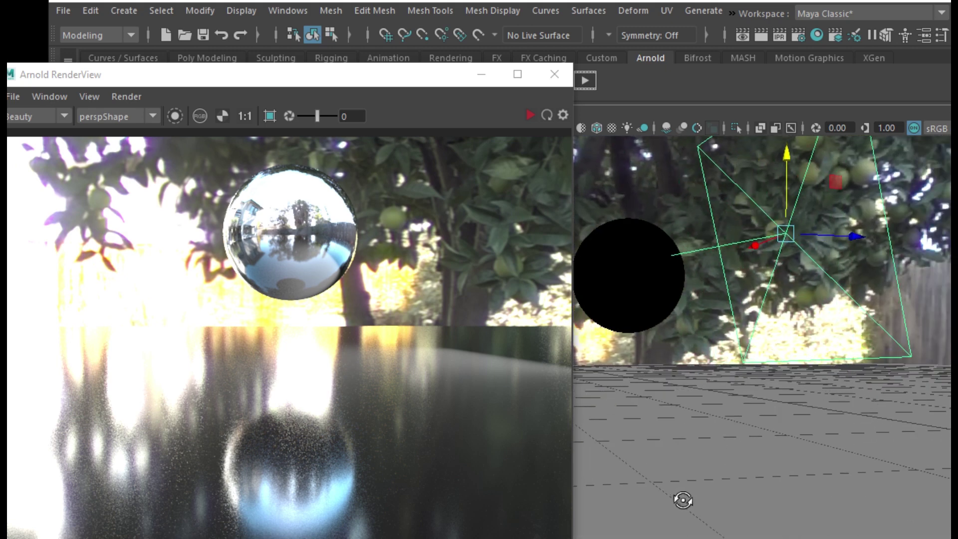
pyautogui.click(530, 115)
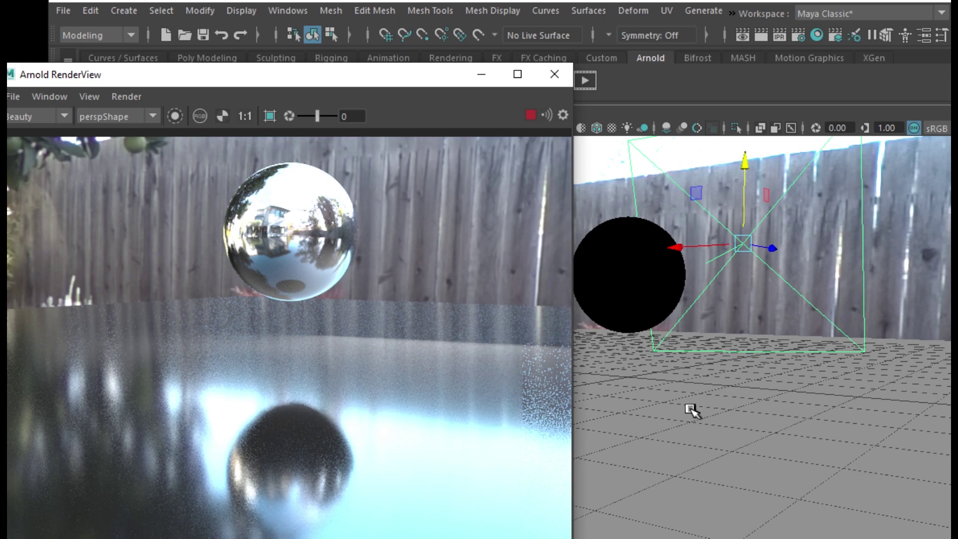
pyautogui.keyDown('alt'); pyautogui.moveTo(691, 411); pyautogui.dragTo(745, 415); pyautogui.keyUp('alt')
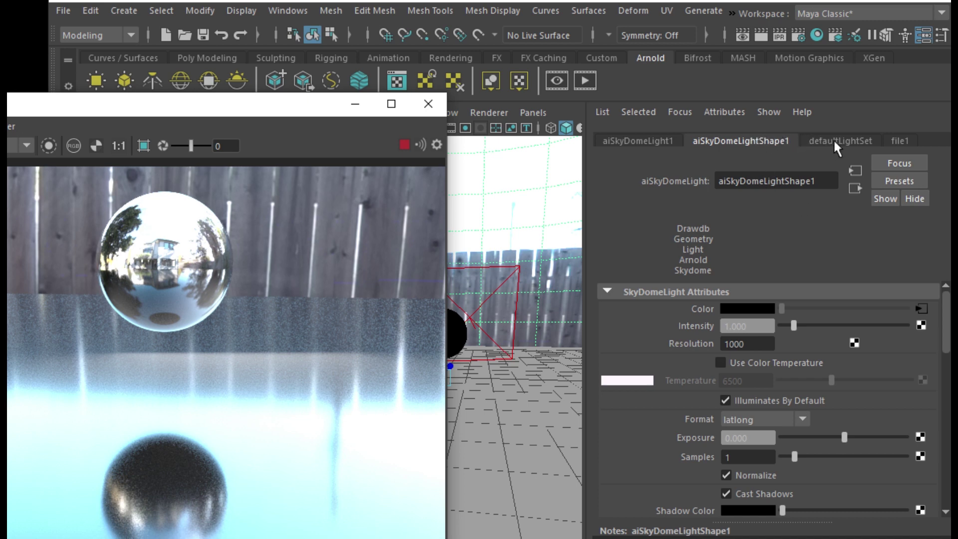
# Step: Raise the file1 texture's Exposure to 1.623, then move RenderView aside to uncover the Outliner
pyautogui.click(900, 140)
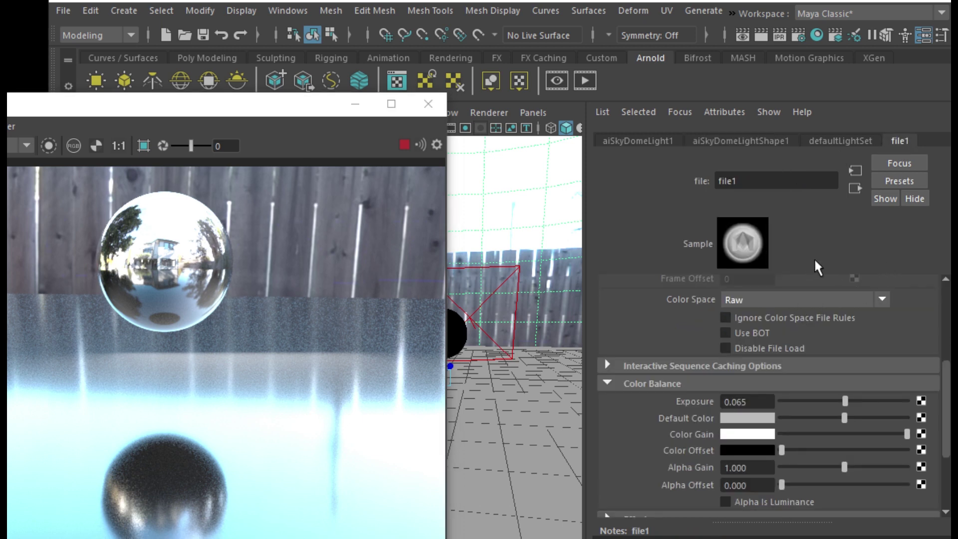
pyautogui.moveTo(947, 385); pyautogui.dragTo(927, 386)
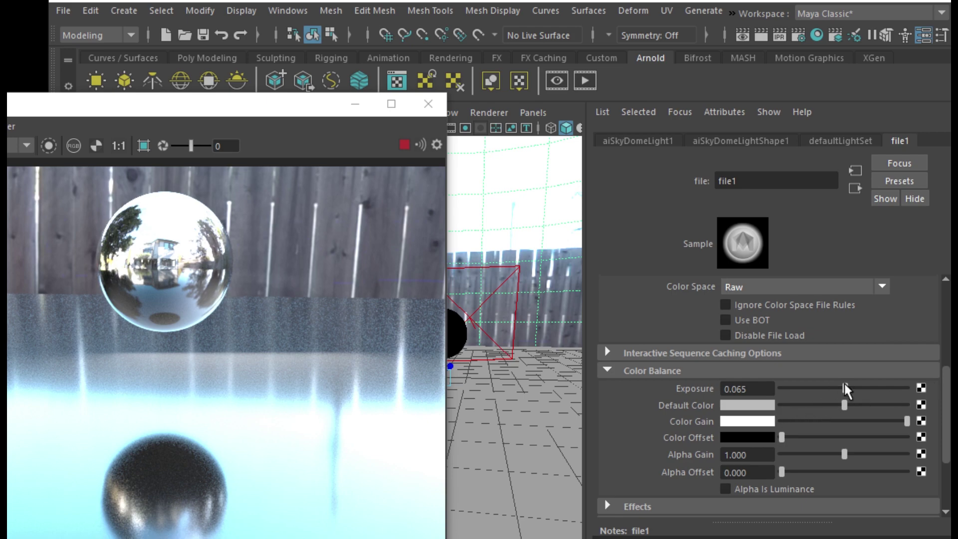
pyautogui.moveTo(844, 384); pyautogui.dragTo(863, 387)
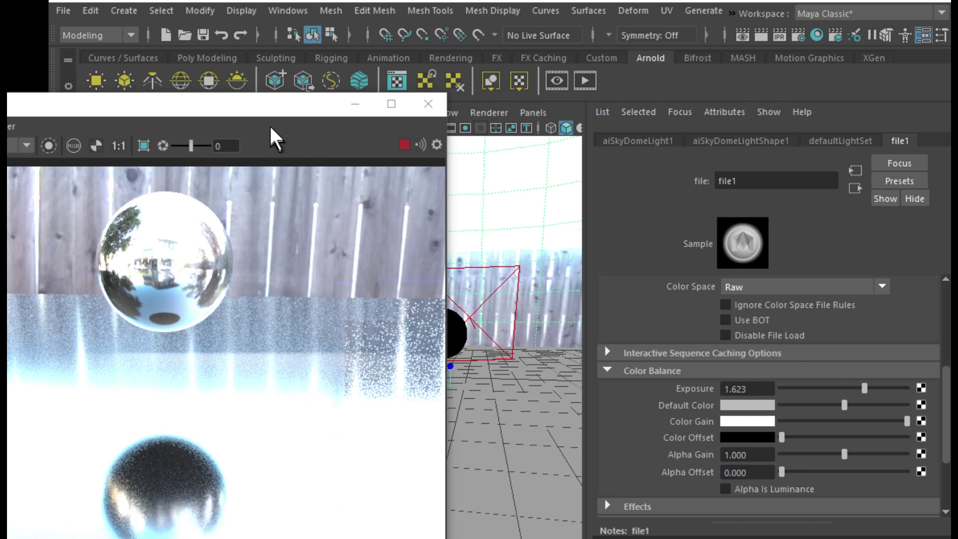
pyautogui.moveTo(267, 108); pyautogui.dragTo(898, 106)
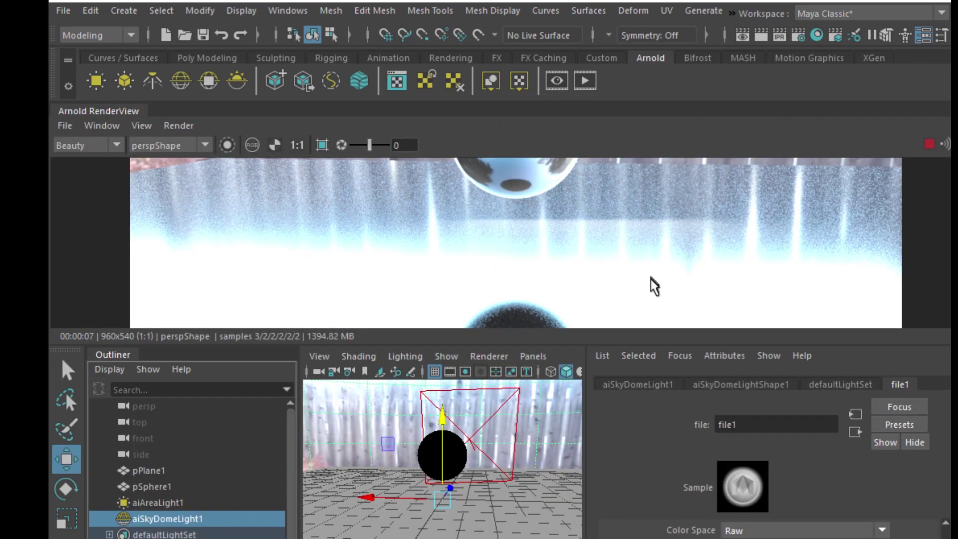
# Step: Pan the rendered image and orbit the persp camera down toward the ground plane
pyautogui.moveTo(664, 274); pyautogui.dragTo(666, 293, button='middle')
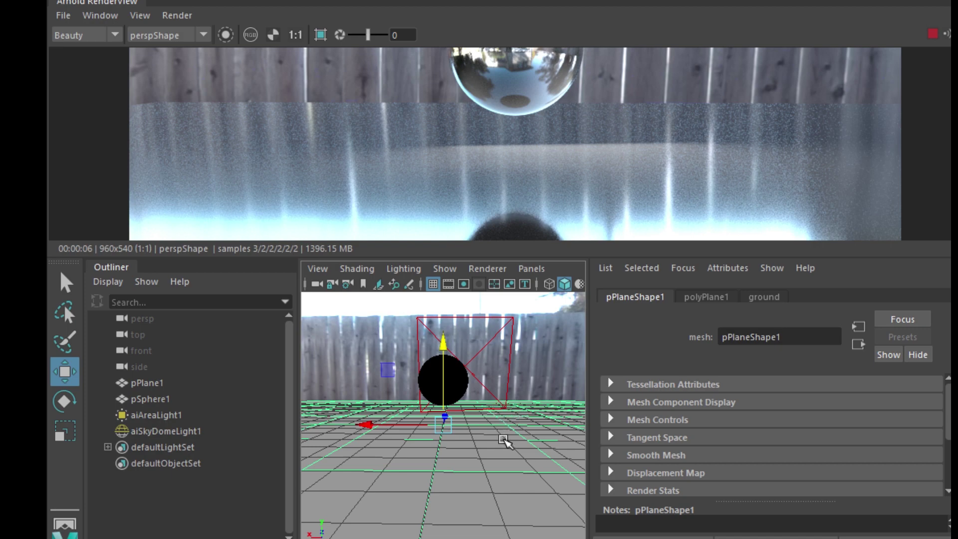
pyautogui.keyDown('alt'); pyautogui.moveTo(505, 441); pyautogui.dragTo(483, 433); pyautogui.keyUp('alt')
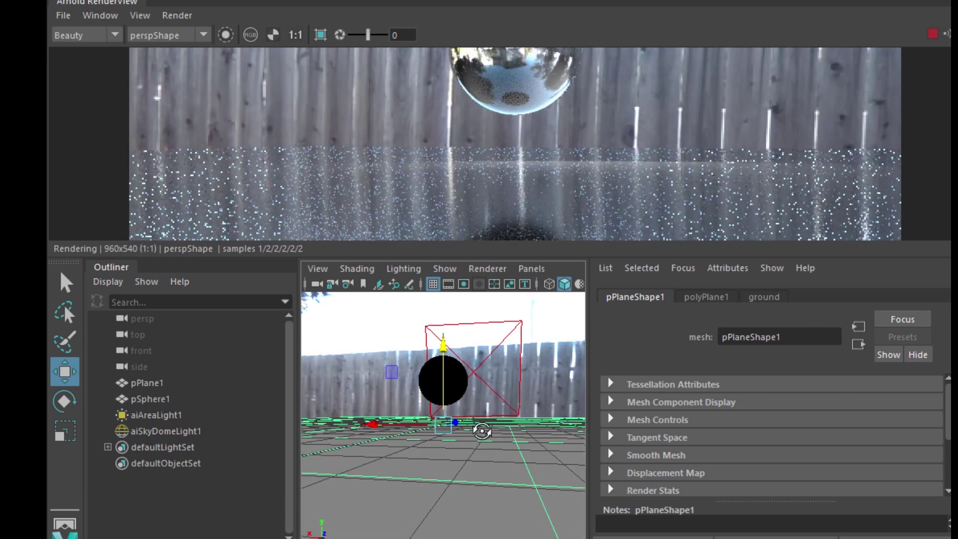